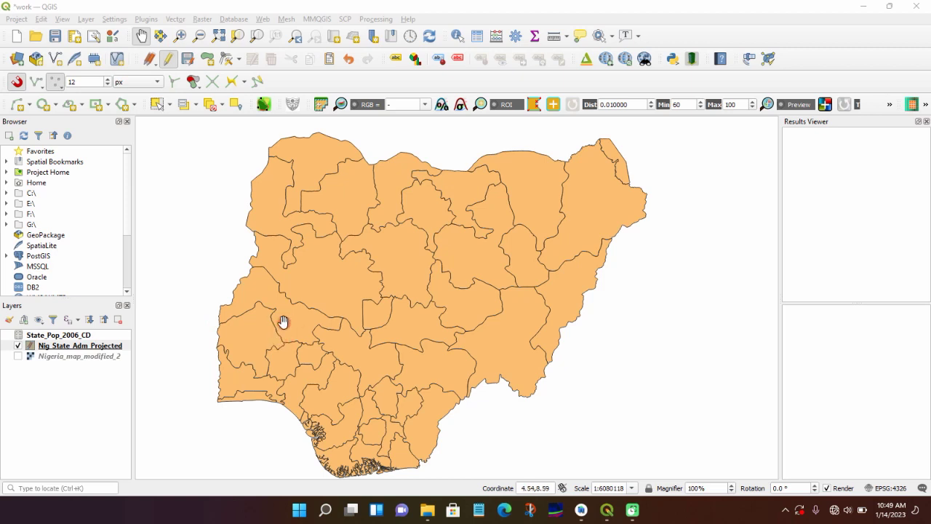
# Step: Check the coordinate reference system in the Nig_State_Adm_Projected layer's information properties
pyautogui.moveTo(280, 323); pyautogui.dragTo(275, 313)
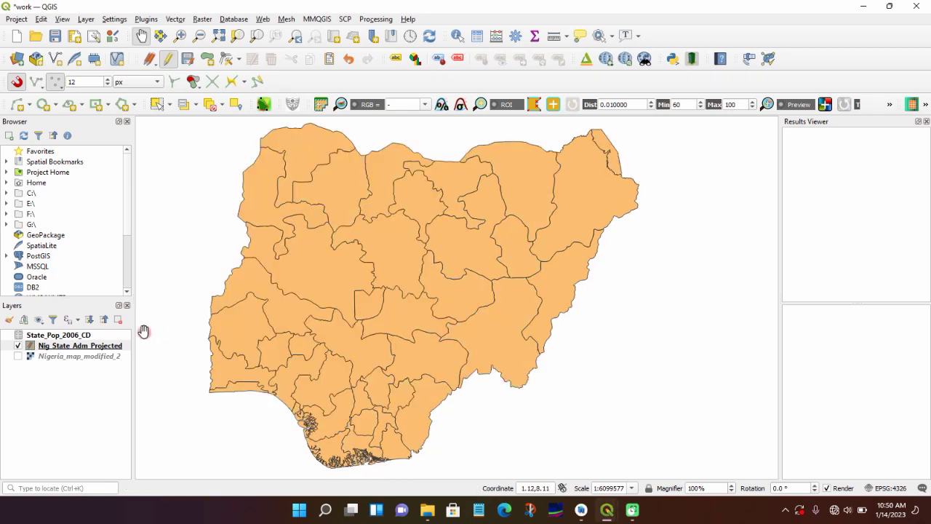
pyautogui.click(77, 347)
pyautogui.rightClick(79, 348)
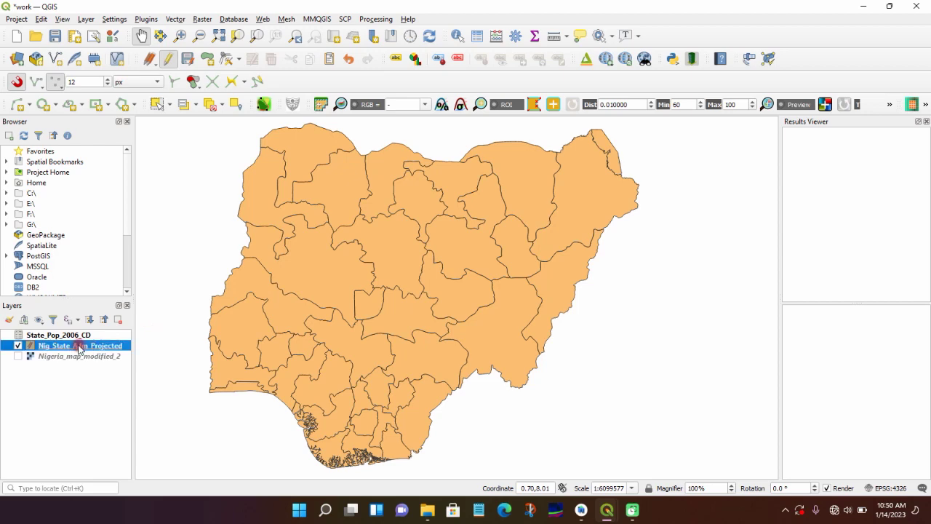
pyautogui.click(96, 339)
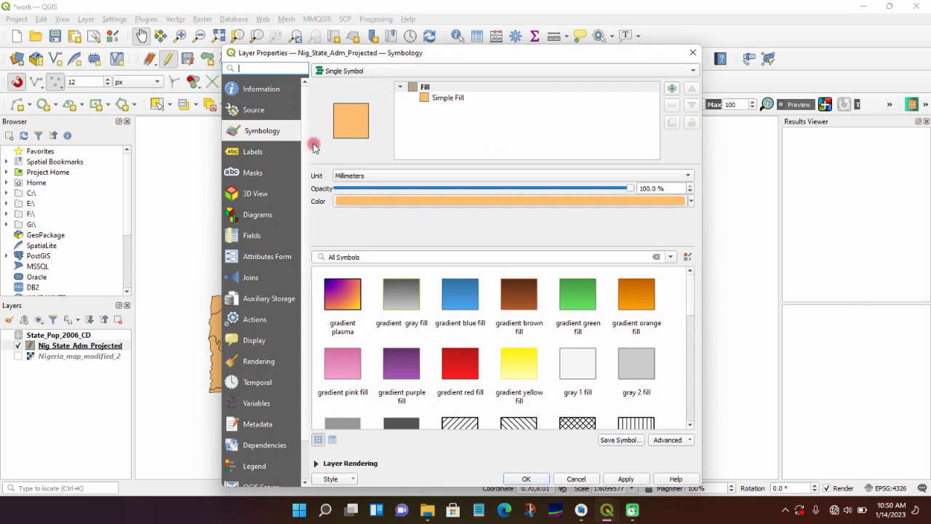
pyautogui.click(263, 90)
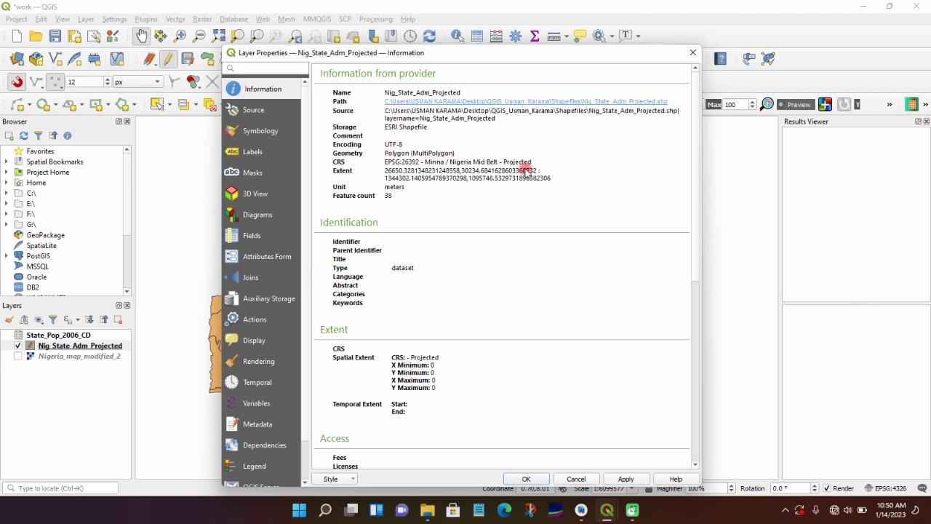
pyautogui.click(693, 52)
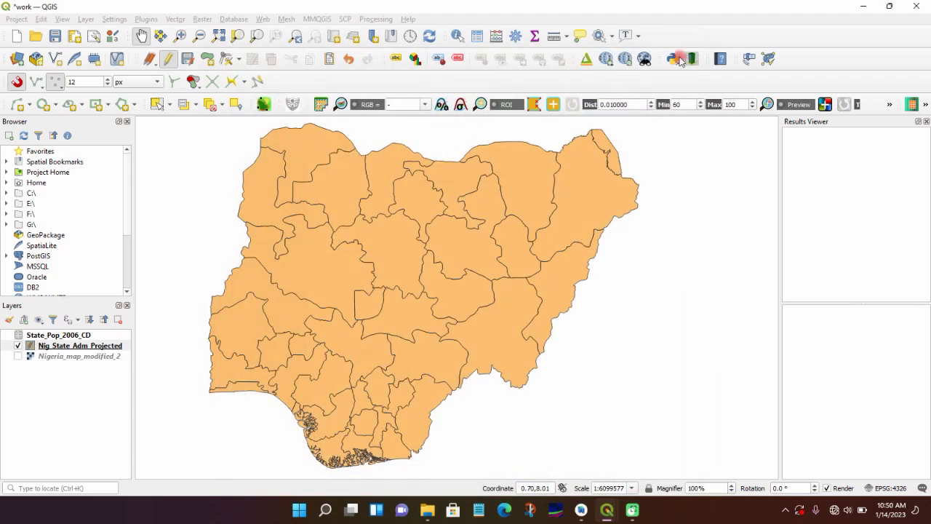
# Step: Open the Nig_State_Adm_Projected attribute table and define a virtual decimal number field named Area_1 in the Field Calculator
pyautogui.rightClick(80, 346)
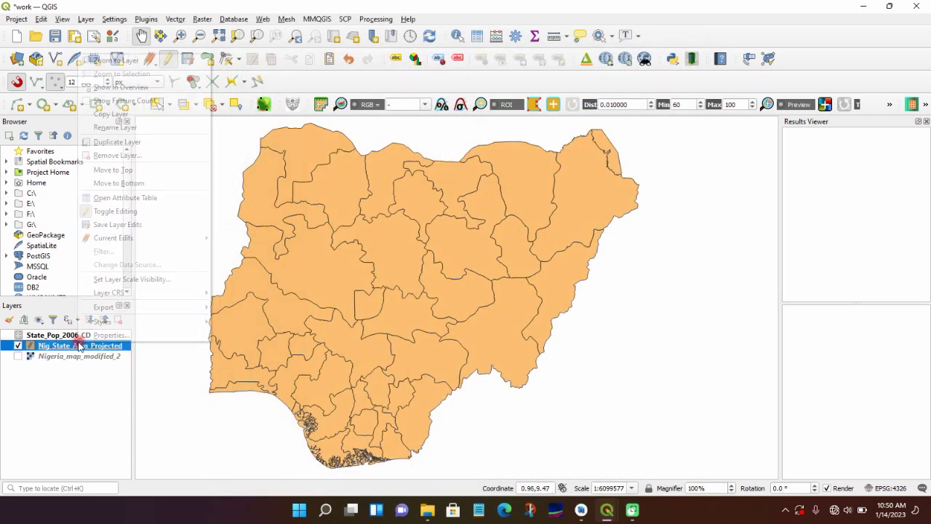
pyautogui.click(140, 199)
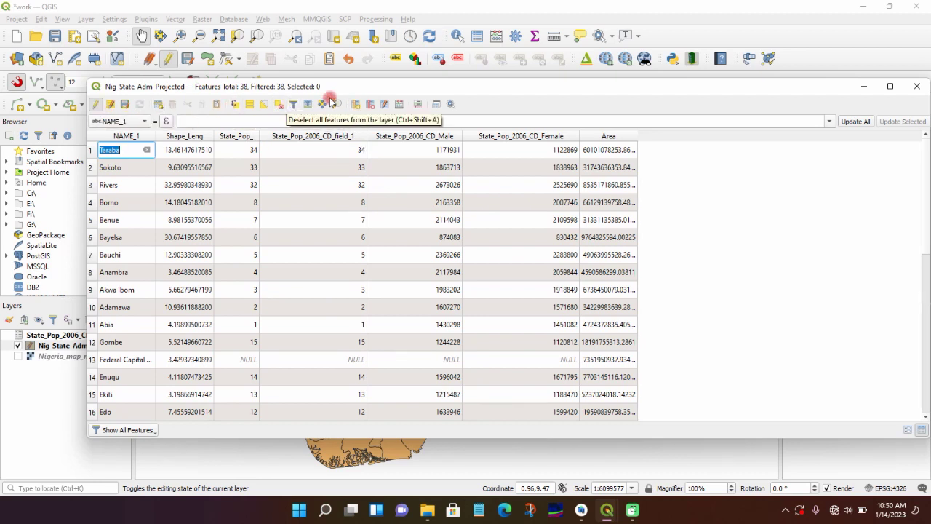
pyautogui.click(398, 106)
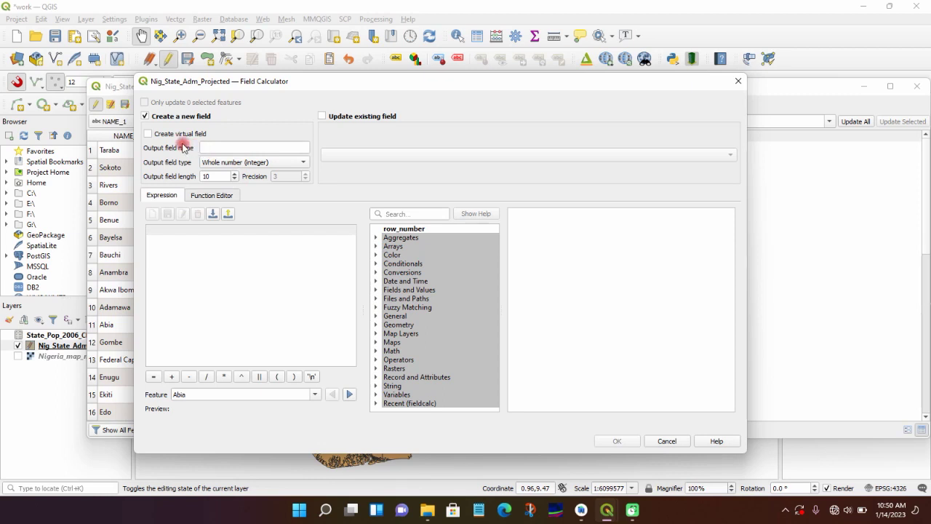
pyautogui.click(161, 136)
pyautogui.click(230, 146)
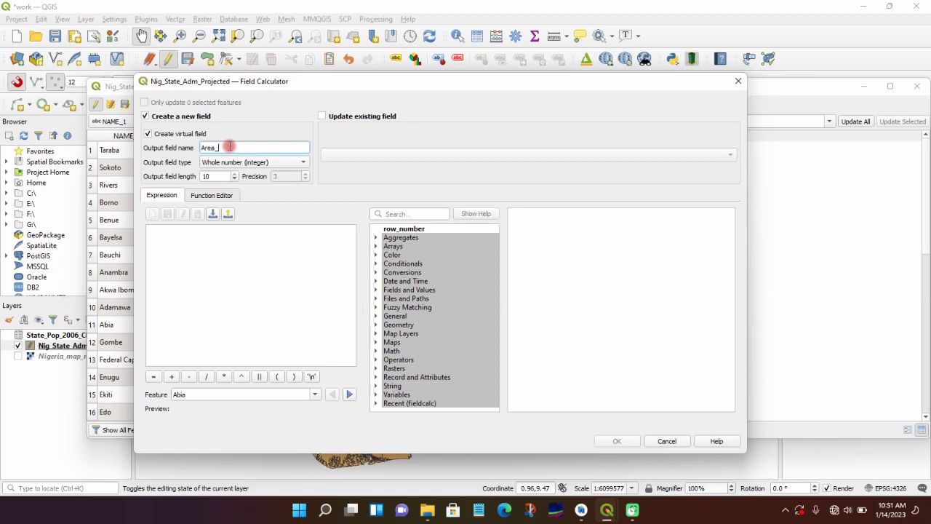
pyautogui.click(286, 162)
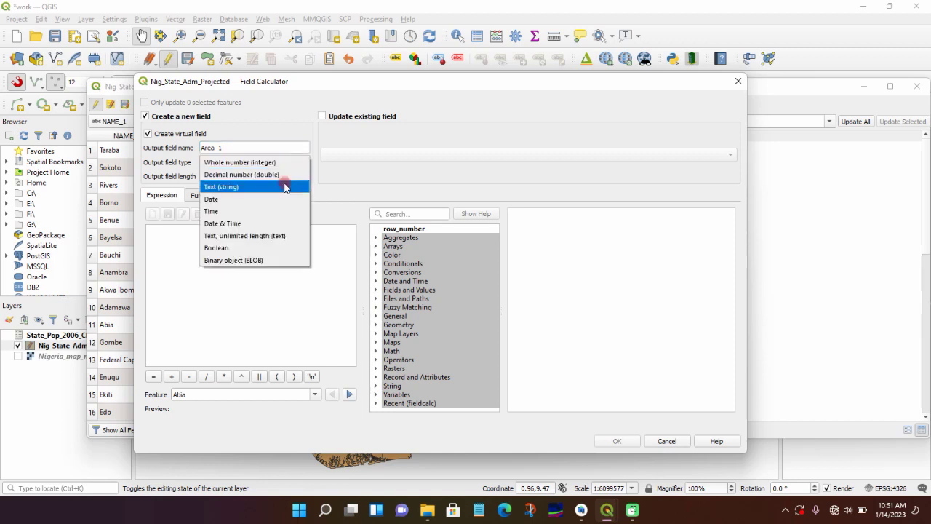
pyautogui.click(284, 176)
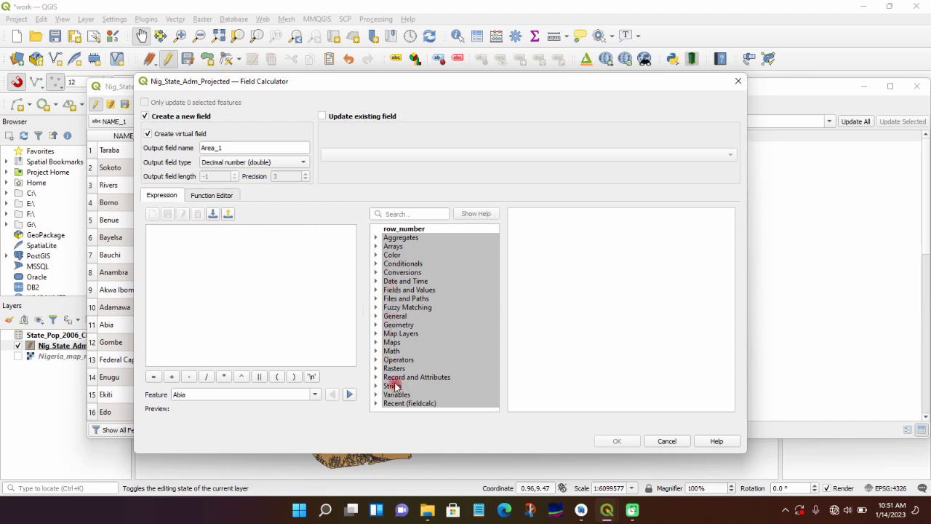
# Step: Calculate the new virtual field with the geometry function $area and create it
pyautogui.doubleClick(390, 325)
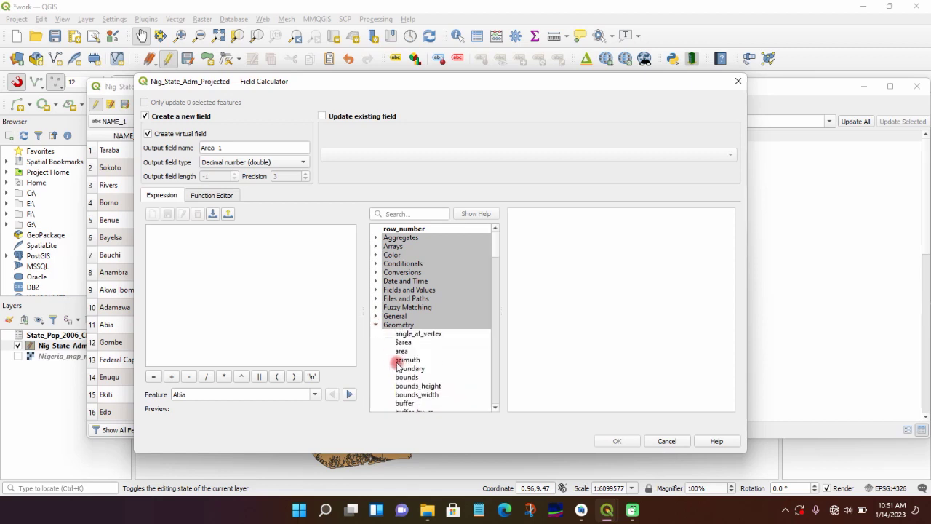
pyautogui.click(404, 343)
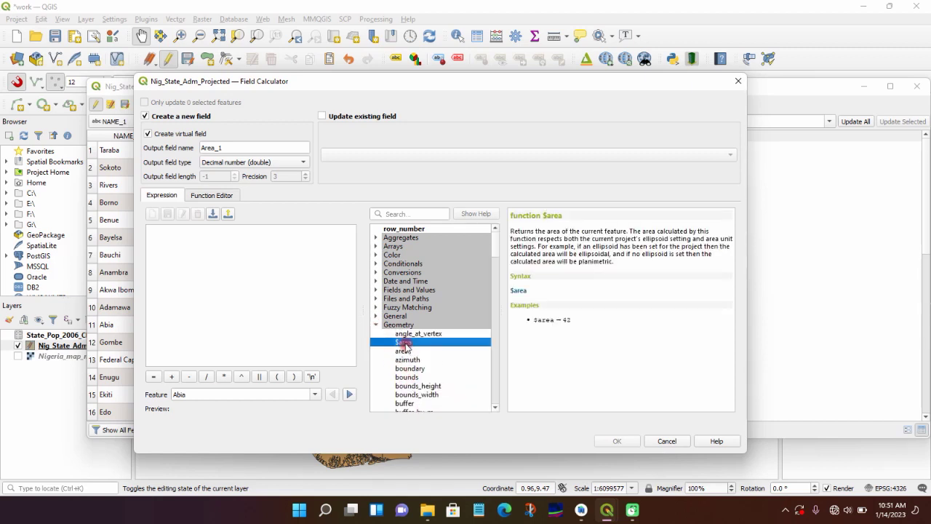
pyautogui.doubleClick(404, 343)
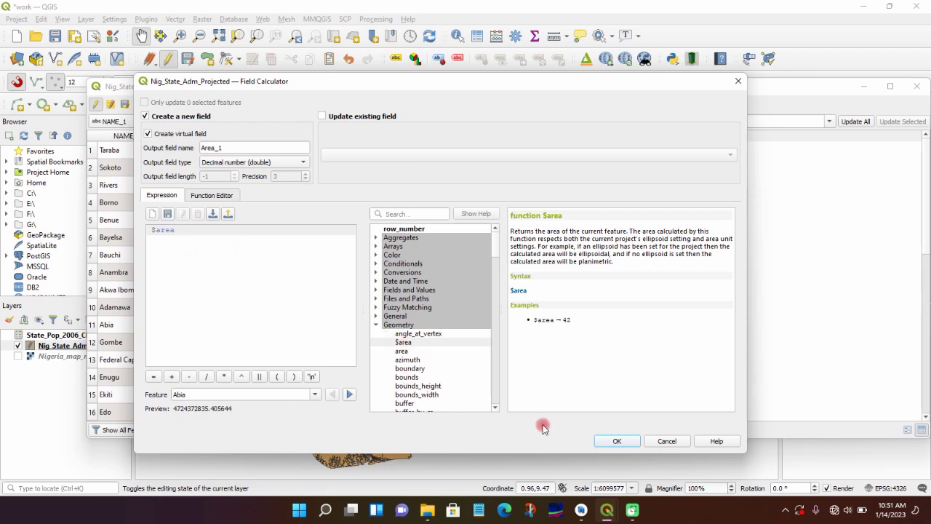
pyautogui.click(618, 441)
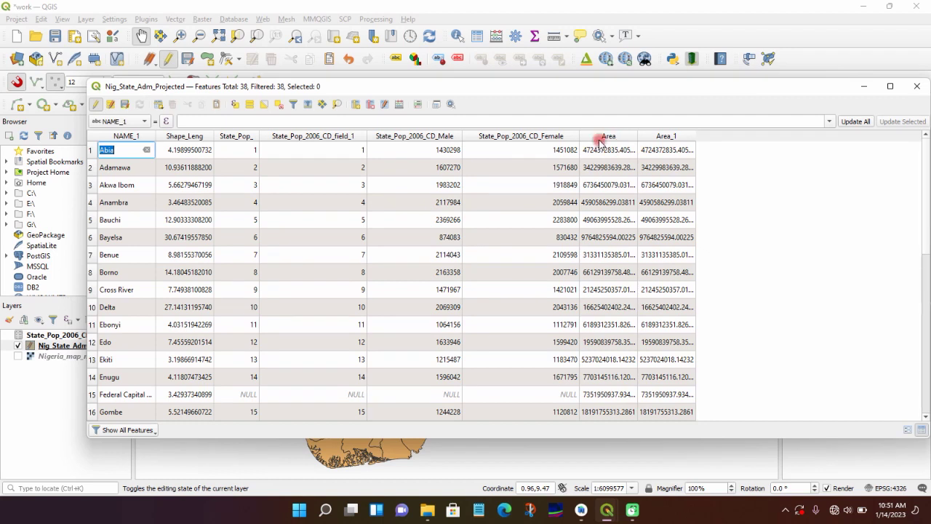
# Step: Delete the old Area field from the attribute table
pyautogui.click(370, 104)
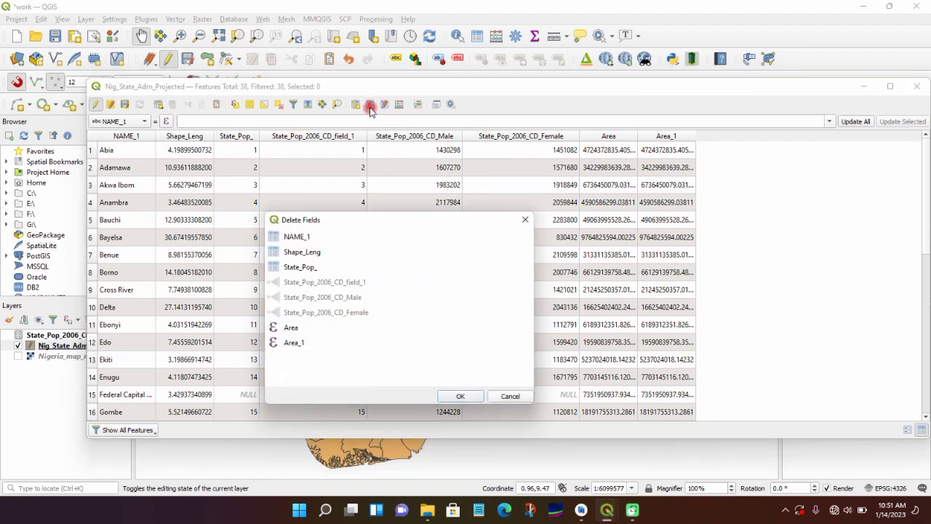
pyautogui.click(304, 328)
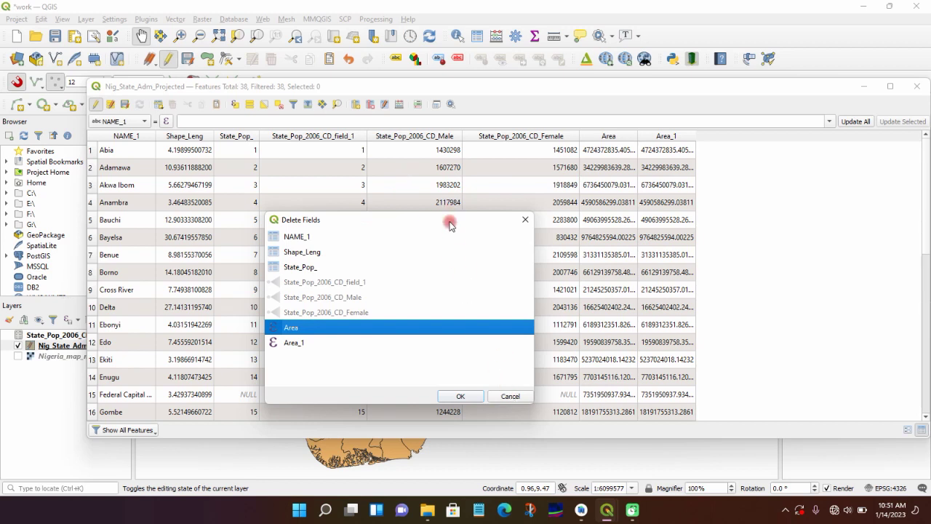
pyautogui.click(478, 397)
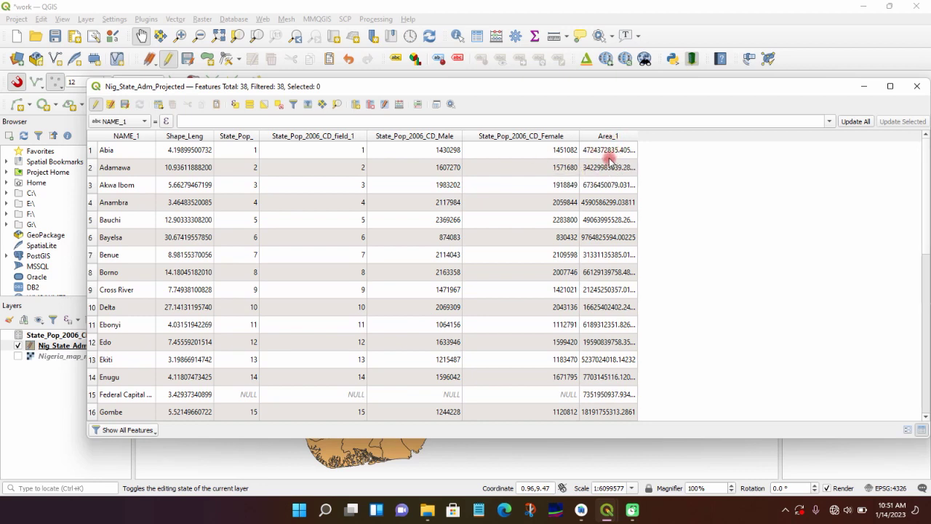
# Step: Add a decimal number (real) field named areaSqKm to the attribute table
pyautogui.click(357, 105)
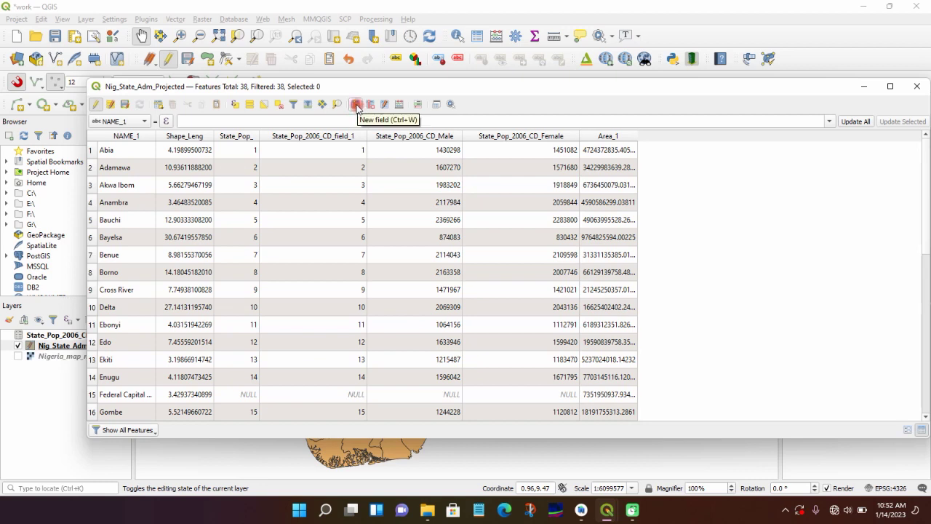
pyautogui.click(492, 226)
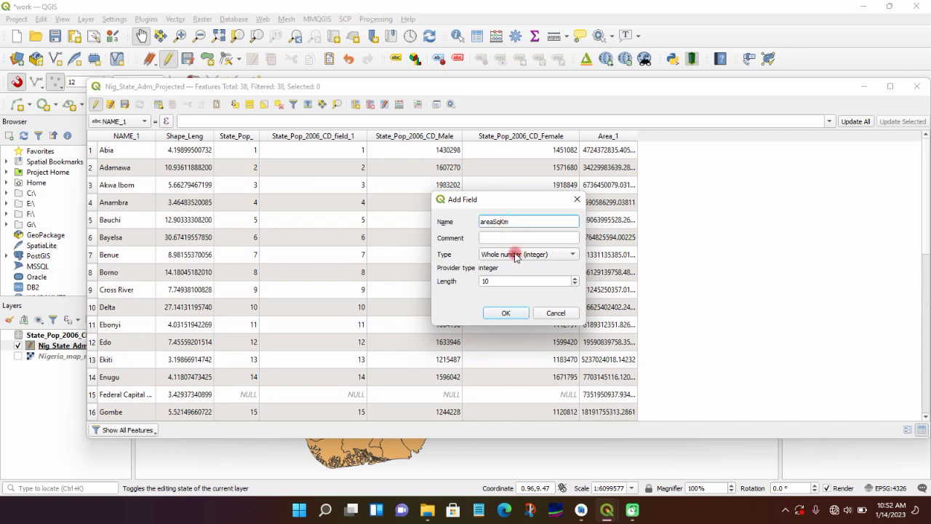
pyautogui.click(570, 259)
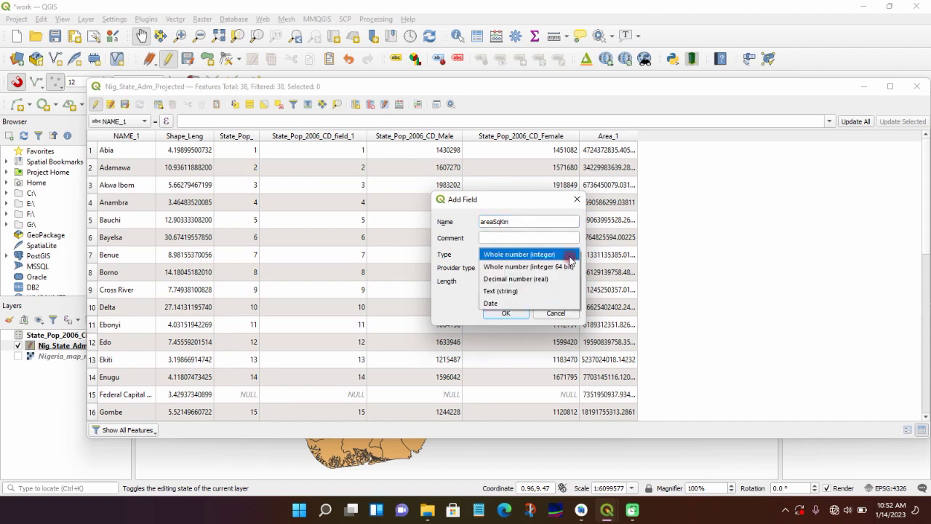
pyautogui.click(563, 278)
pyautogui.click(516, 312)
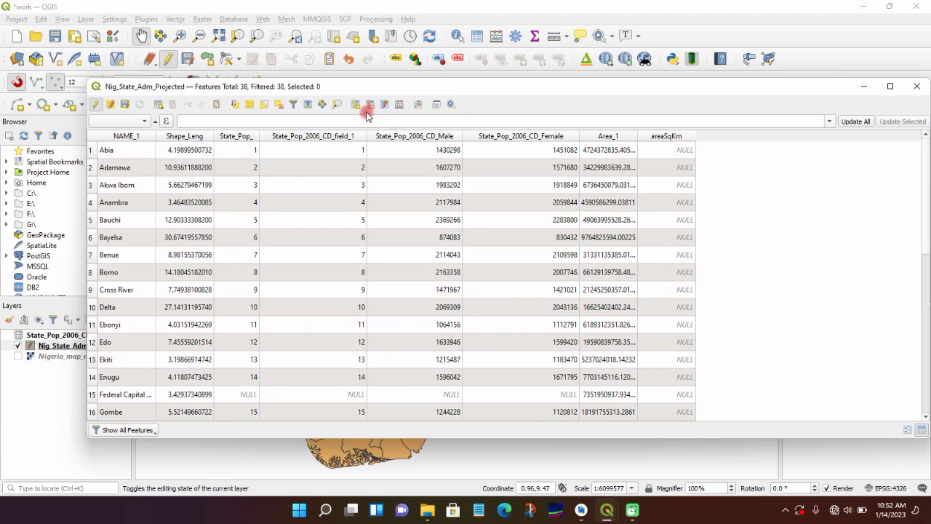
# Step: Update the existing areaSqKm field in the Field Calculator with the expression "Area_1" / 1000000
pyautogui.click(398, 105)
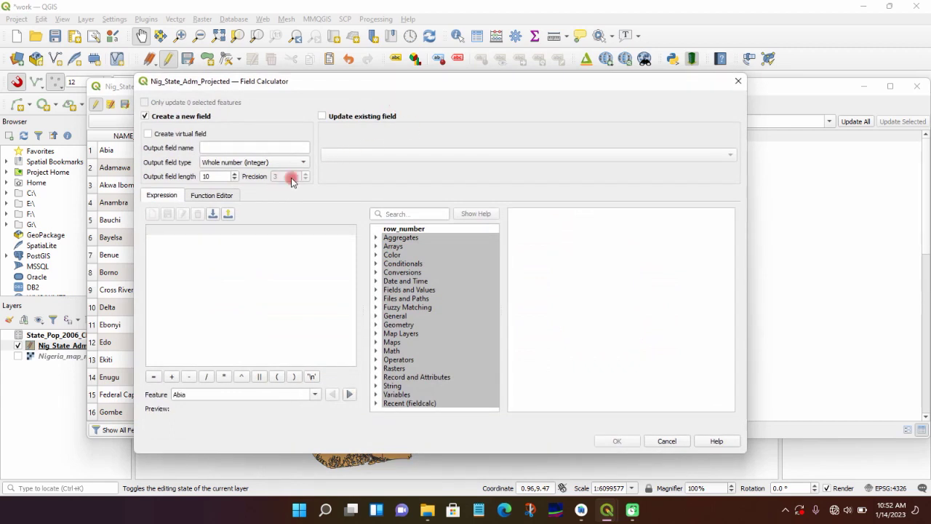
pyautogui.click(322, 117)
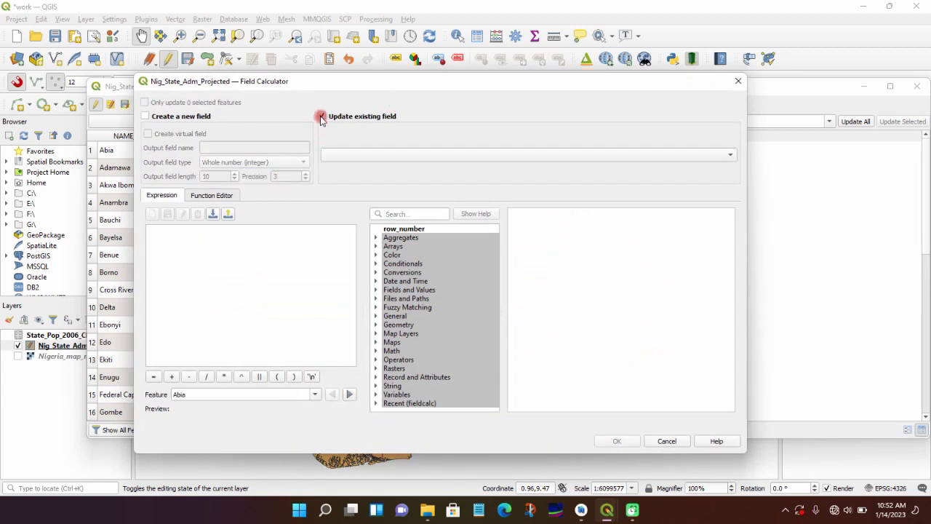
pyautogui.click(630, 156)
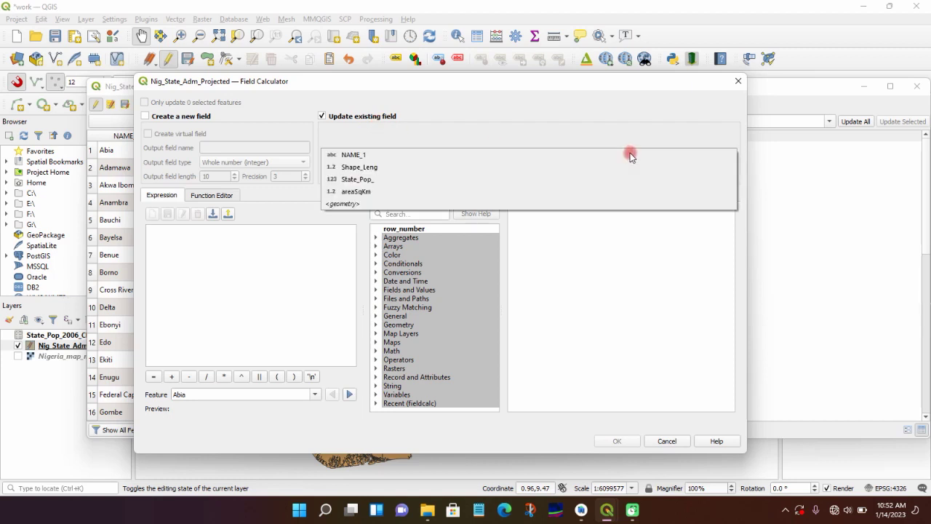
pyautogui.click(610, 191)
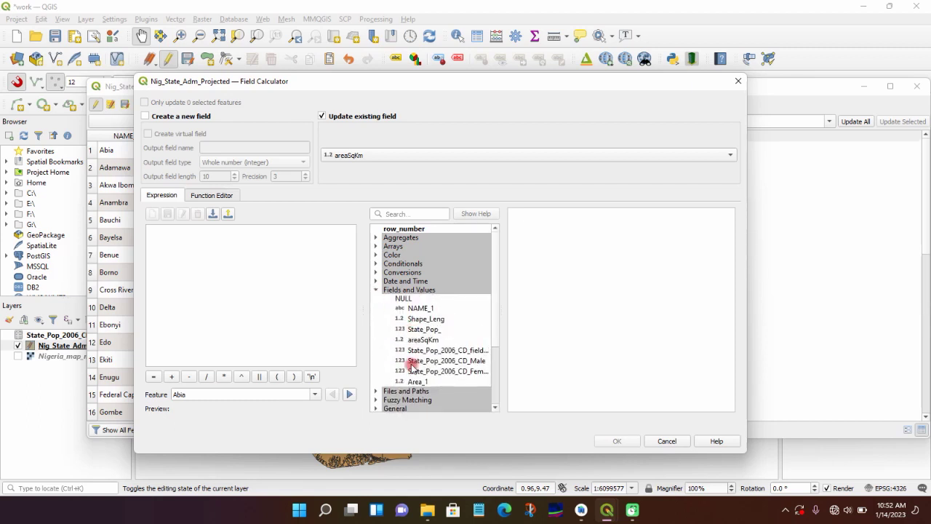
pyautogui.doubleClick(418, 381)
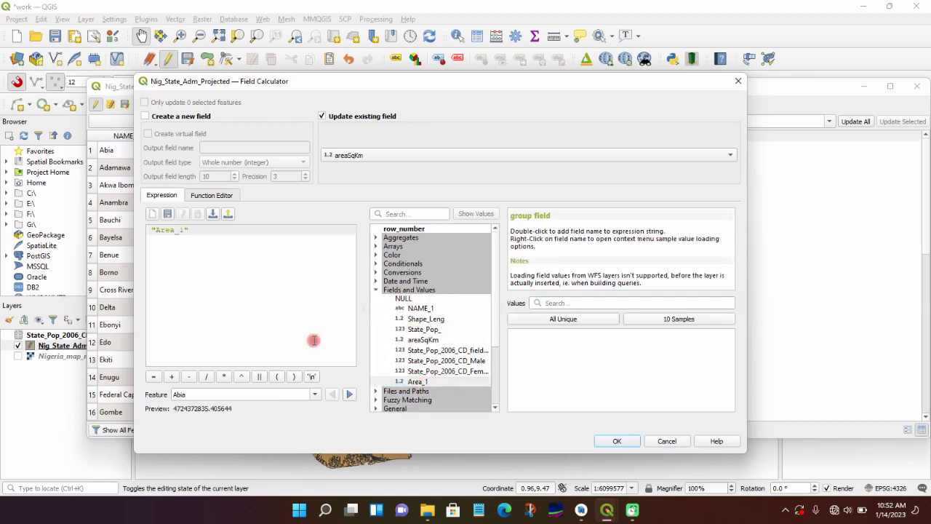
pyautogui.click(210, 377)
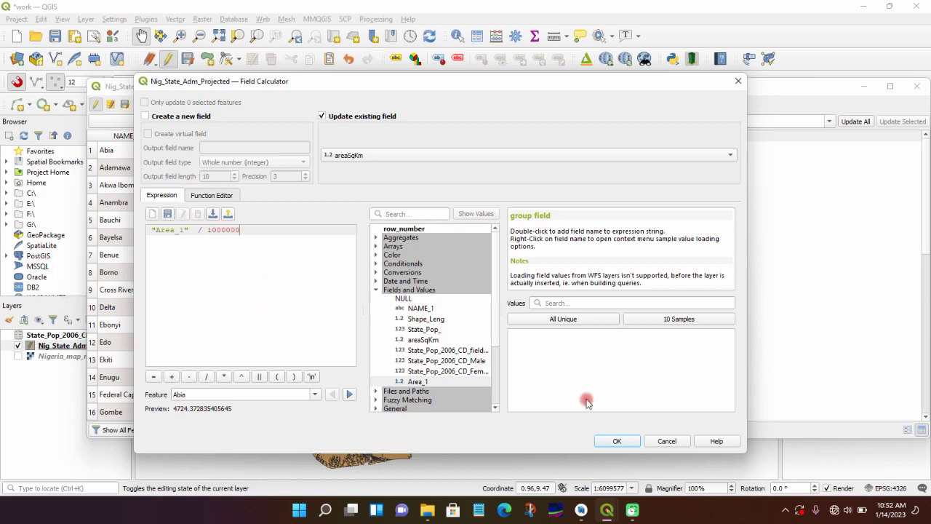
pyautogui.click(617, 438)
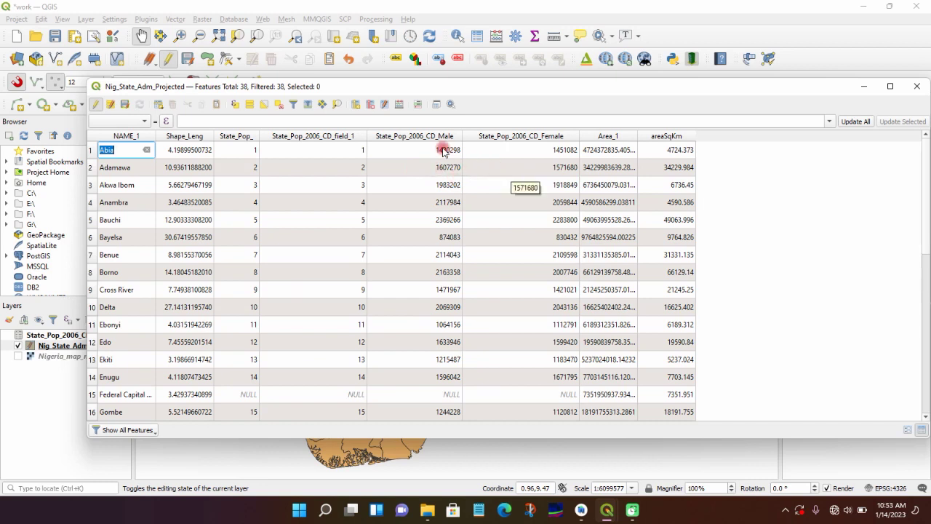
# Step: Add a whole number (integer 64 bit) field named totalPop to the attribute table
pyautogui.click(356, 104)
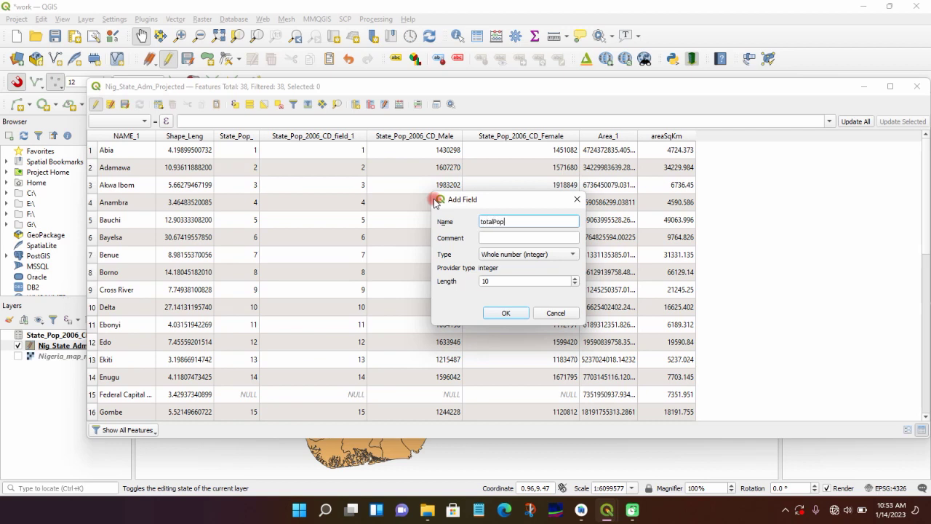
pyautogui.click(573, 255)
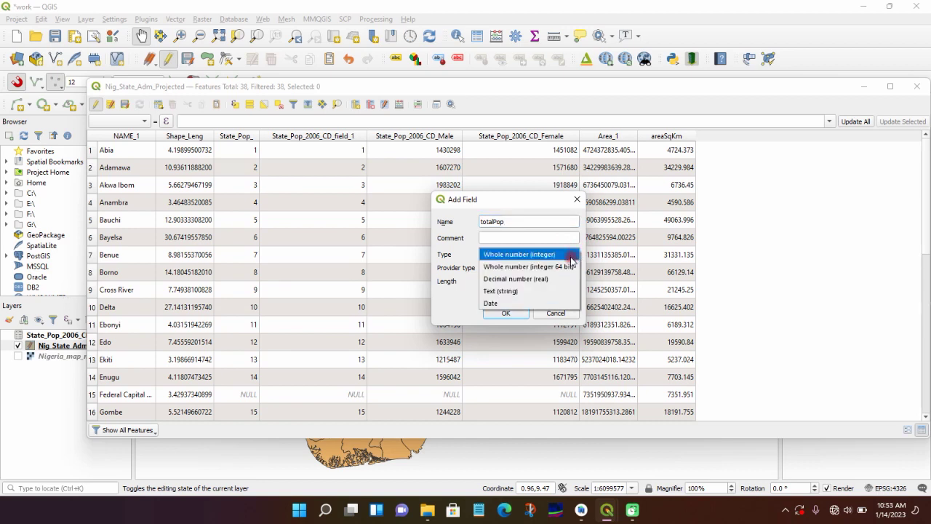
pyautogui.click(558, 266)
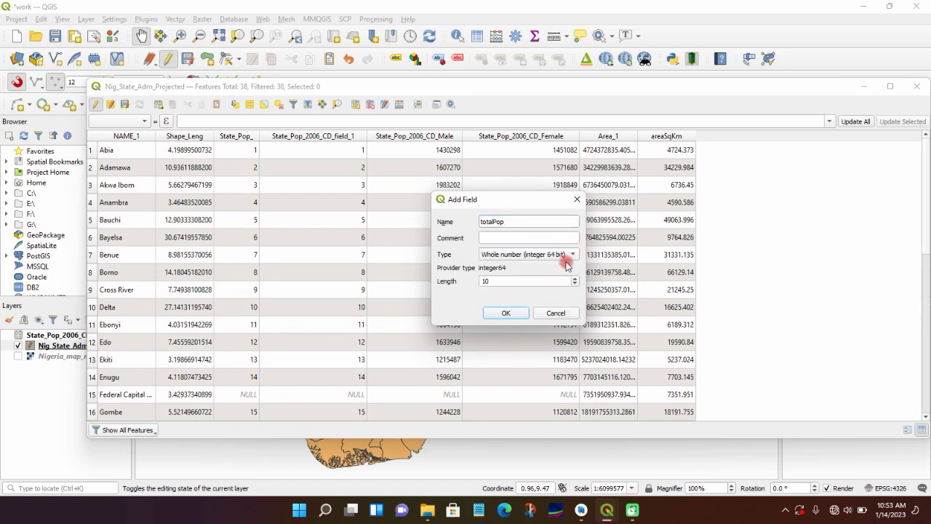
pyautogui.click(506, 313)
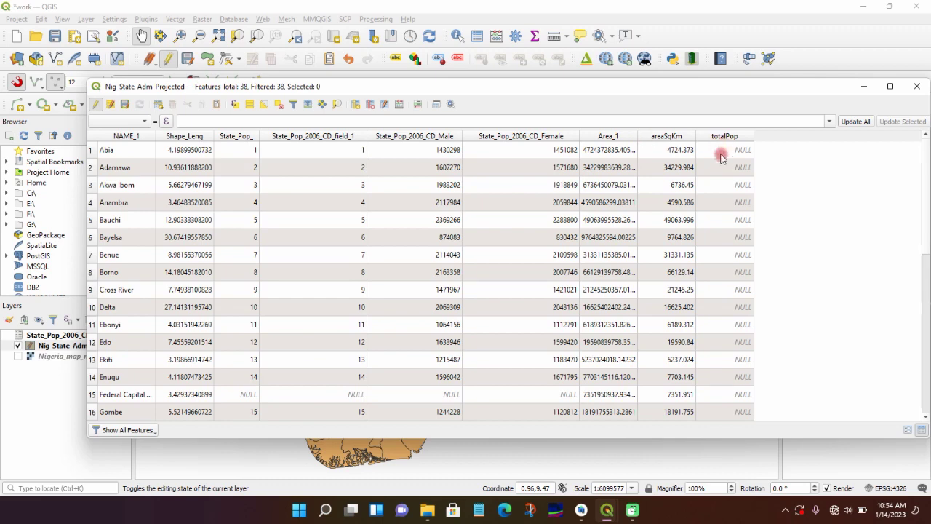
# Step: Update the existing totalPop field in the Field Calculator with the expression "State_Pop_2006_CD_Male" + "State_Pop_2006_CD_Female"
pyautogui.click(399, 106)
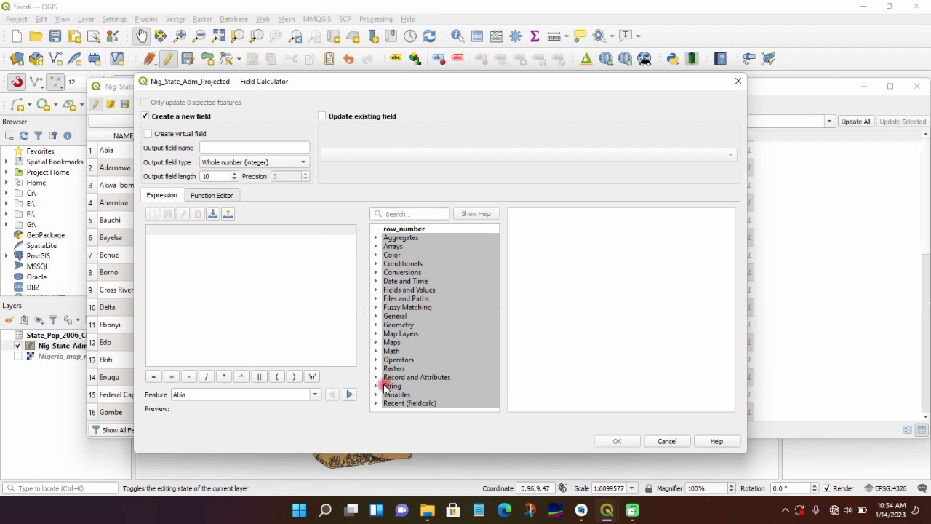
pyautogui.click(377, 291)
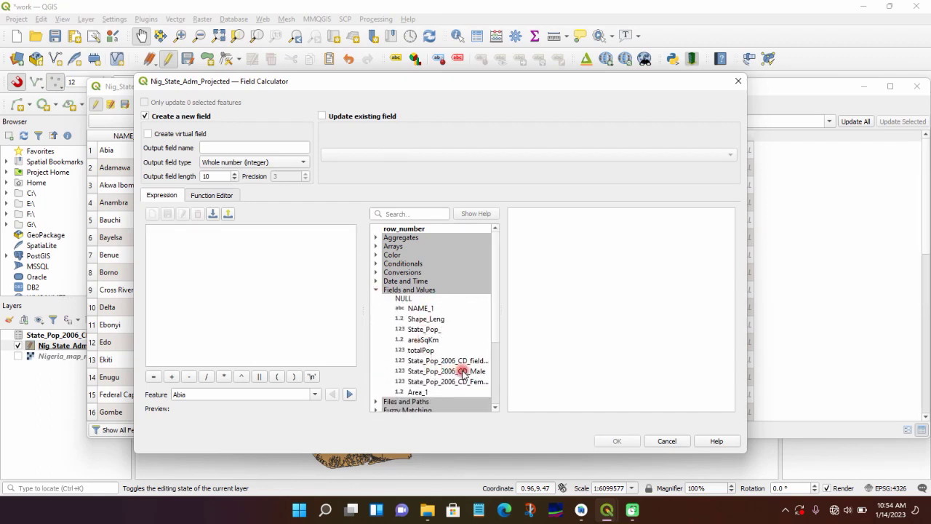
pyautogui.doubleClick(462, 372)
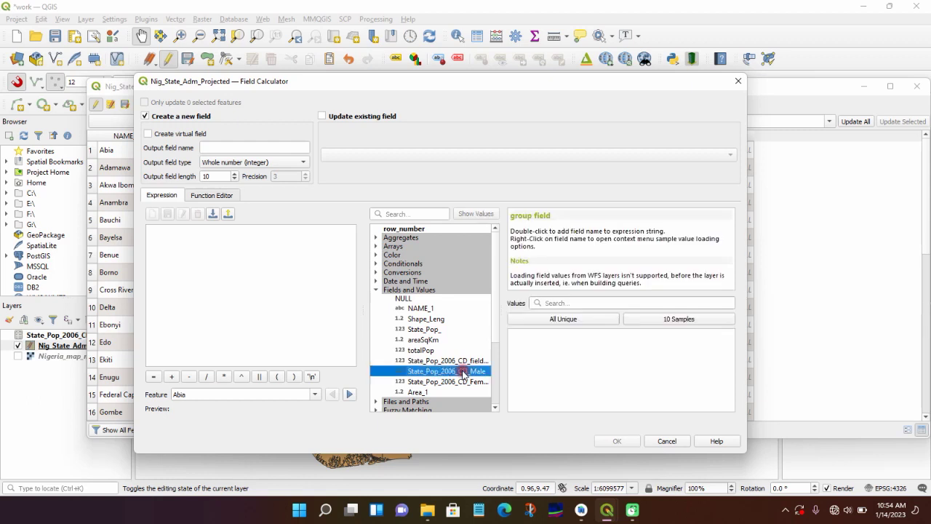
pyautogui.click(173, 377)
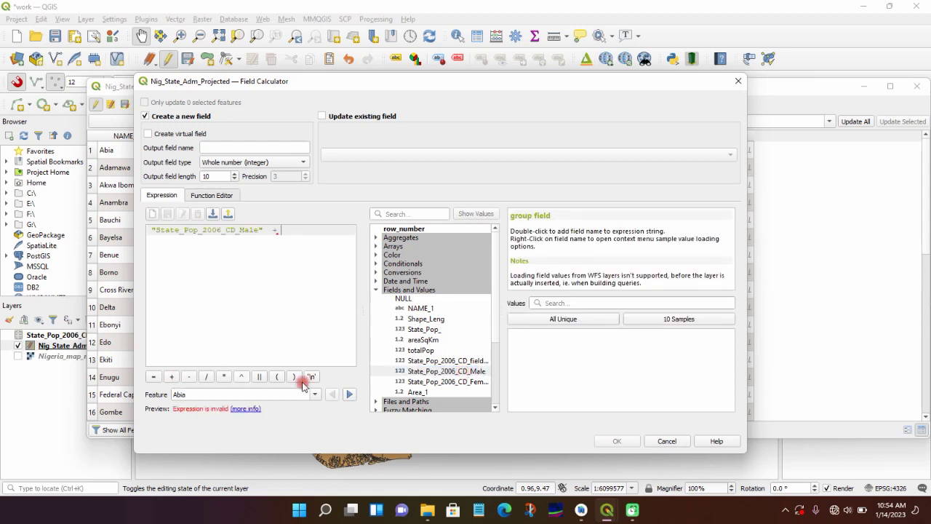
pyautogui.doubleClick(448, 382)
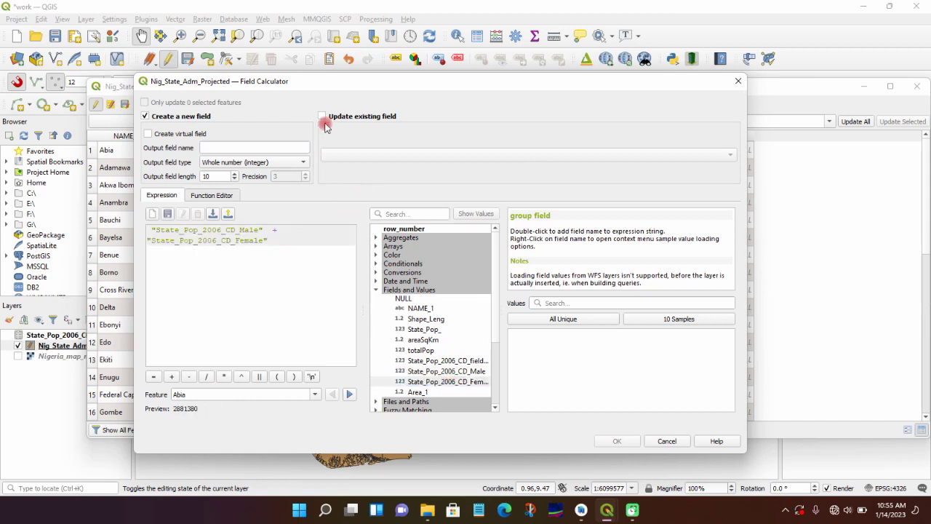
pyautogui.click(322, 117)
pyautogui.click(623, 155)
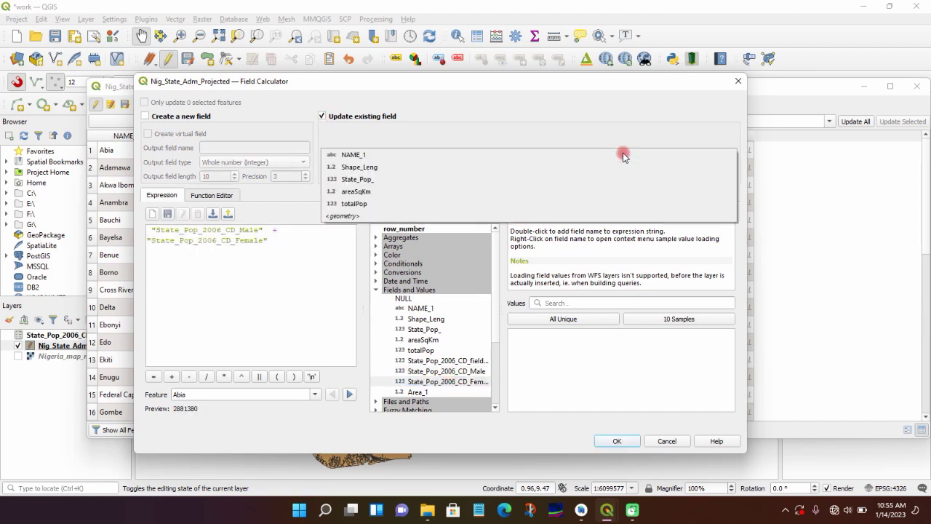
pyautogui.click(599, 203)
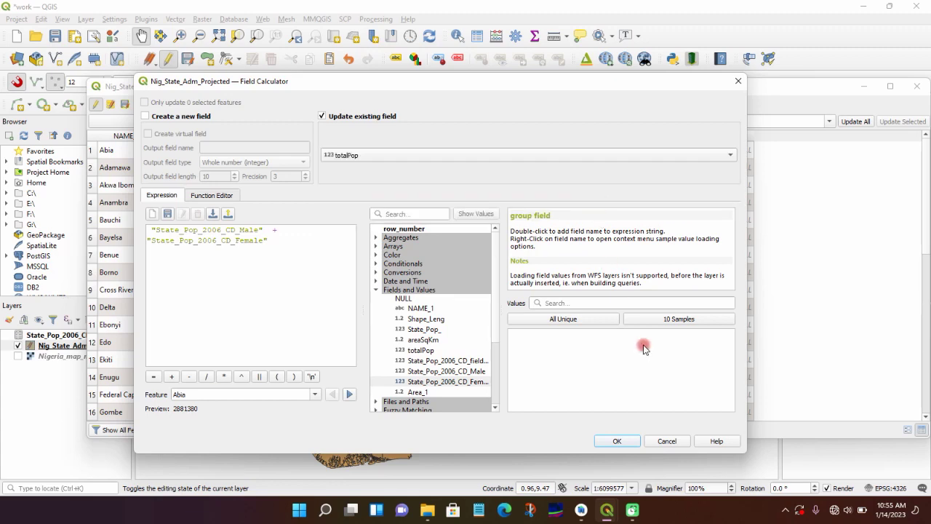
pyautogui.click(624, 441)
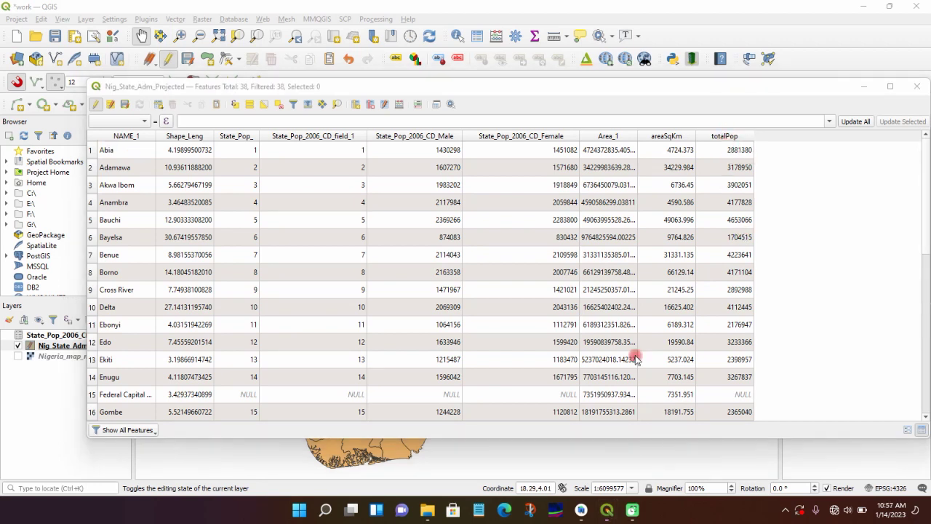
# Step: Add a decimal number (real) field named popDensity with length 10 and precision 3 to the attribute table
pyautogui.click(355, 106)
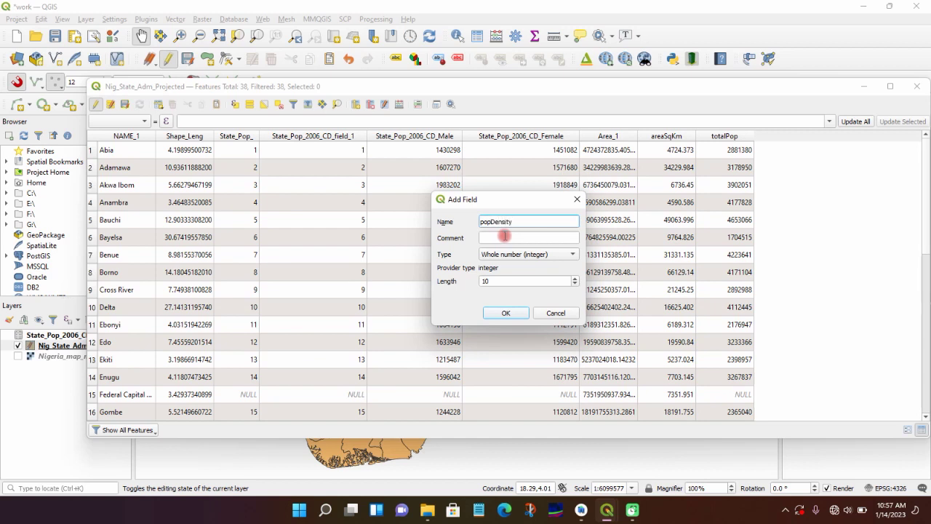
pyautogui.click(559, 254)
pyautogui.click(553, 280)
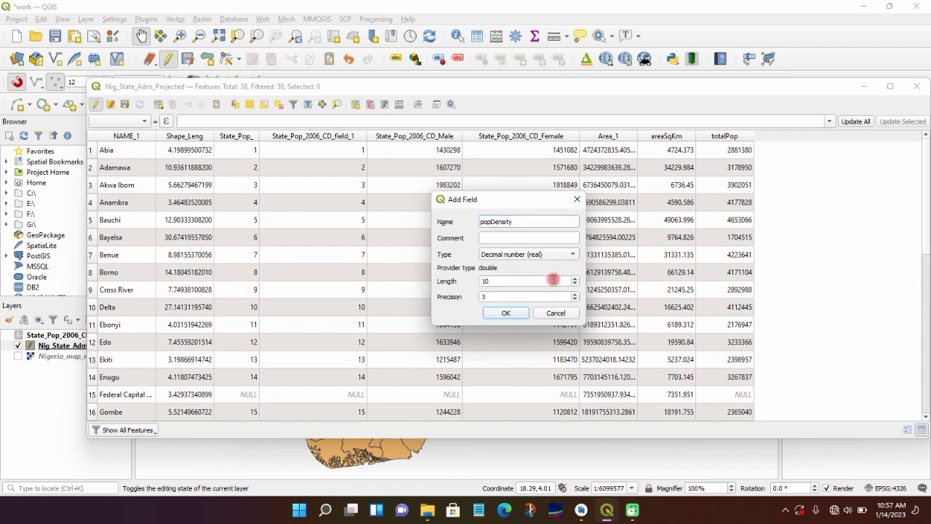
pyautogui.click(519, 313)
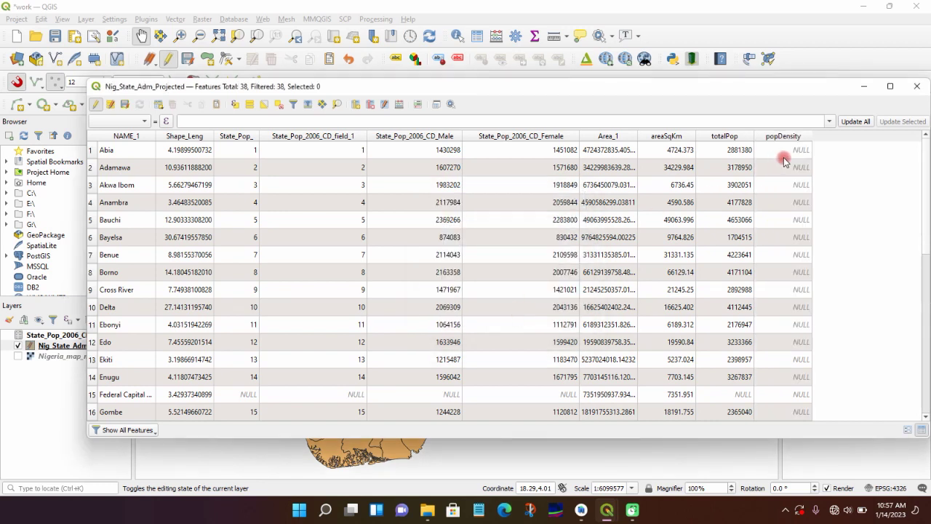
# Step: Set up the Field Calculator to update the existing popDensity field
pyautogui.click(400, 106)
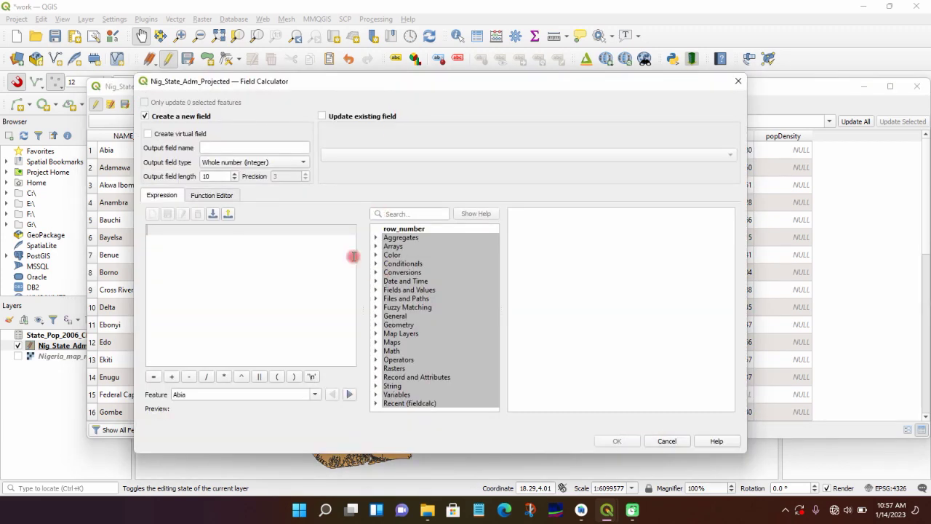
pyautogui.click(321, 116)
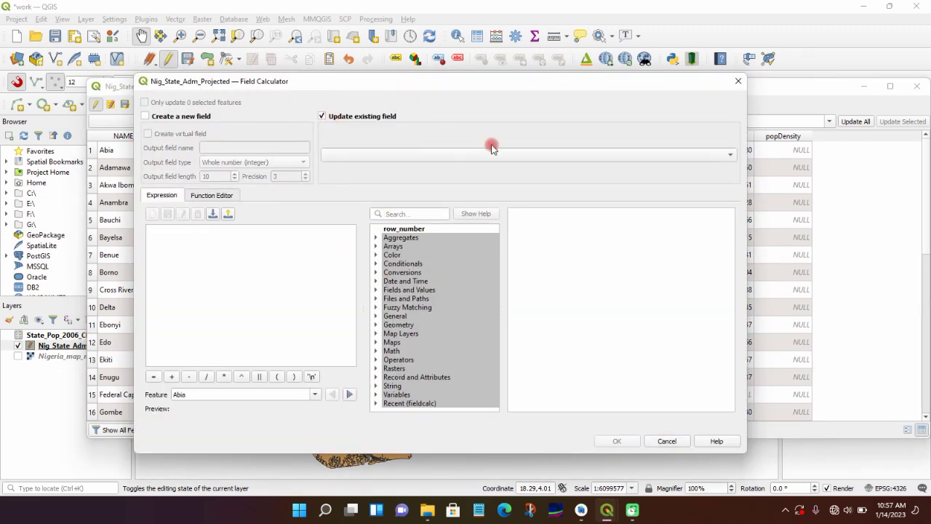
pyautogui.click(513, 155)
pyautogui.click(491, 216)
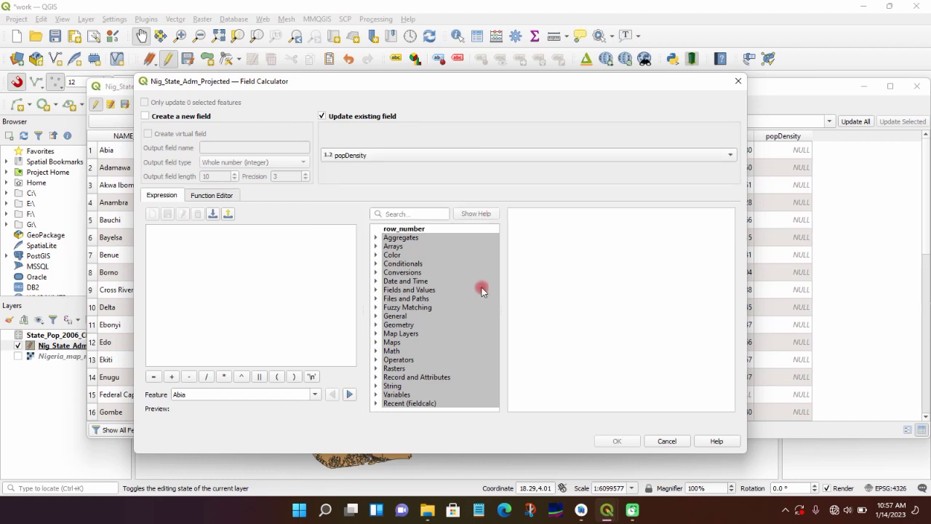
# Step: Calculate the field with the expression "totalPop" / "areaSqKm" and close the attribute table
pyautogui.click(378, 294)
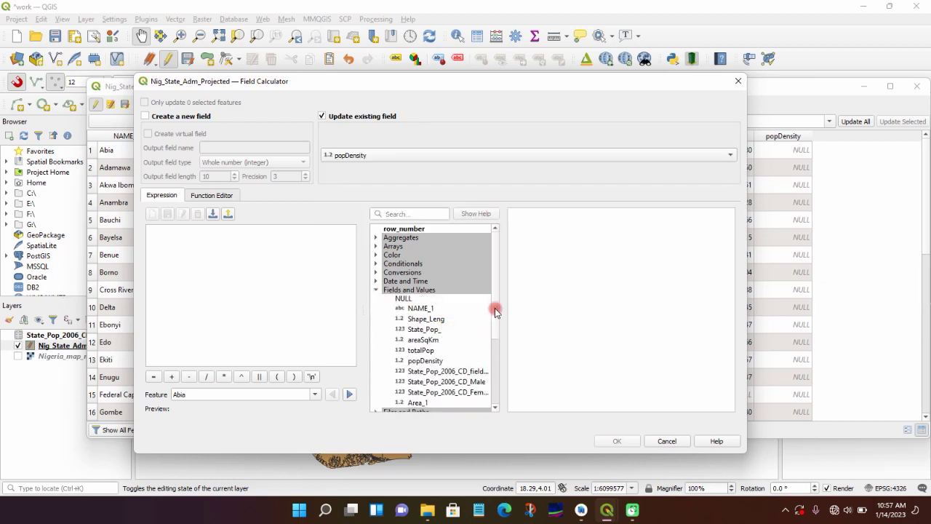
pyautogui.scroll(-1, 497, 325)
pyautogui.moveTo(497, 325); pyautogui.dragTo(497, 328)
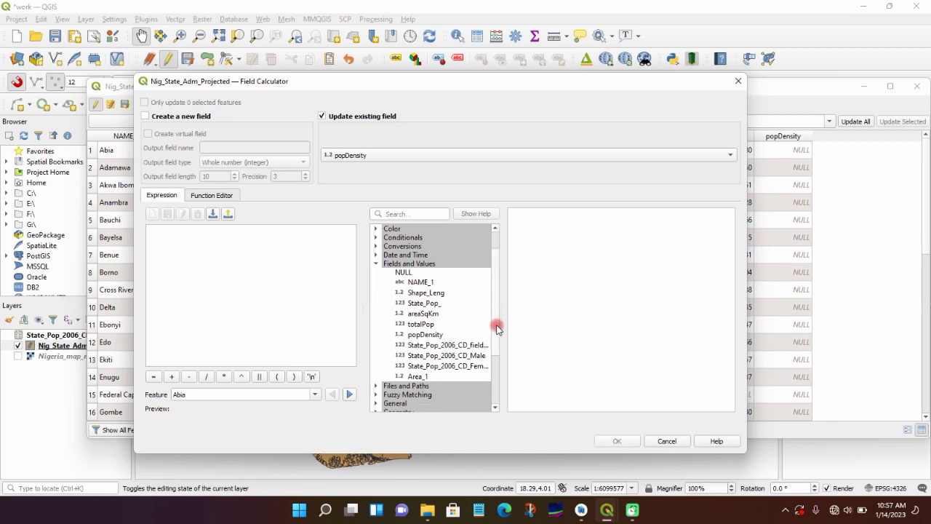
pyautogui.doubleClick(421, 325)
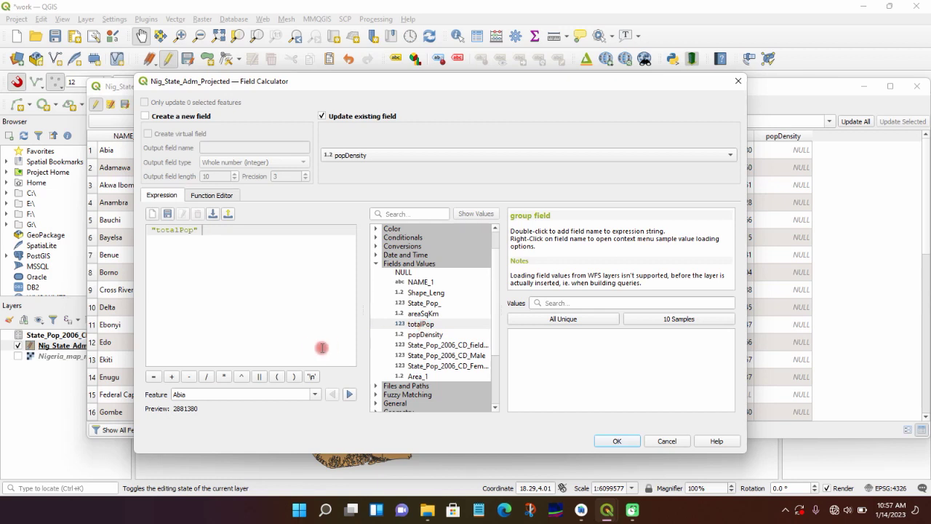
pyautogui.click(208, 377)
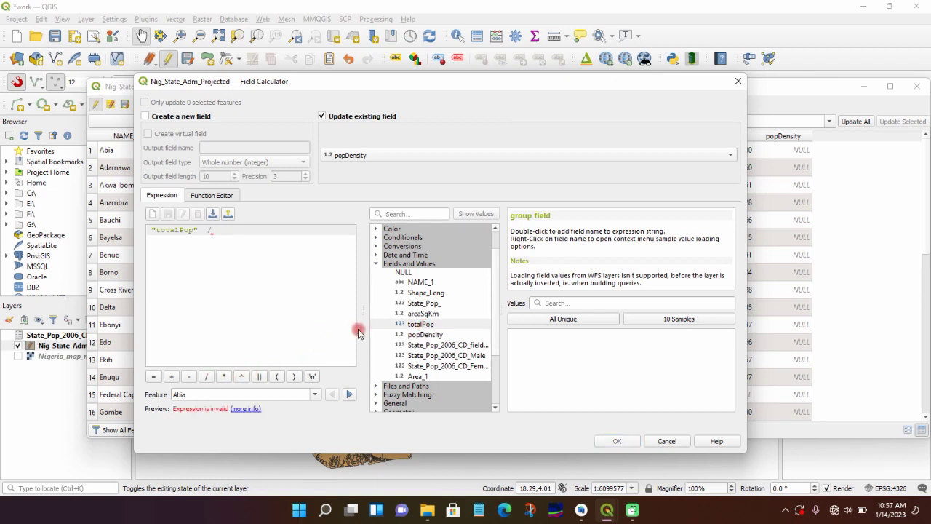
pyautogui.click(416, 325)
pyautogui.click(422, 315)
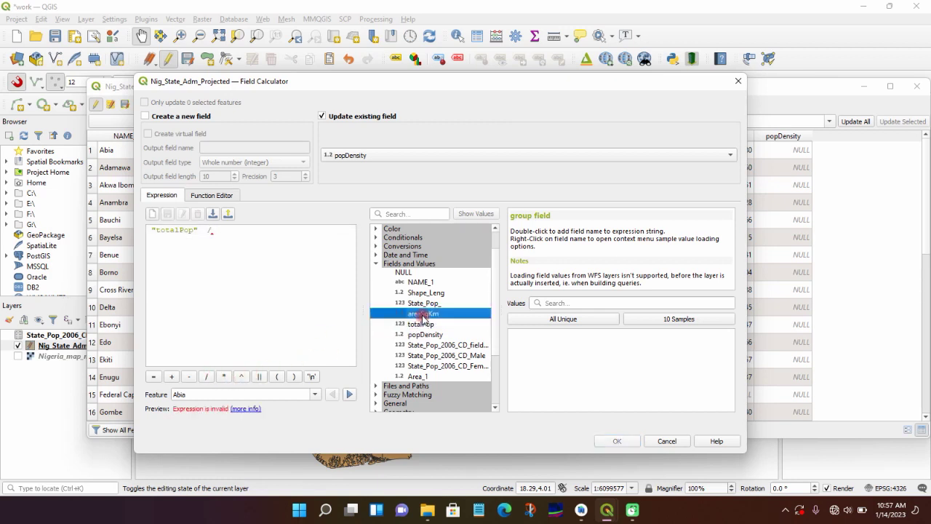
pyautogui.doubleClick(423, 315)
pyautogui.click(612, 441)
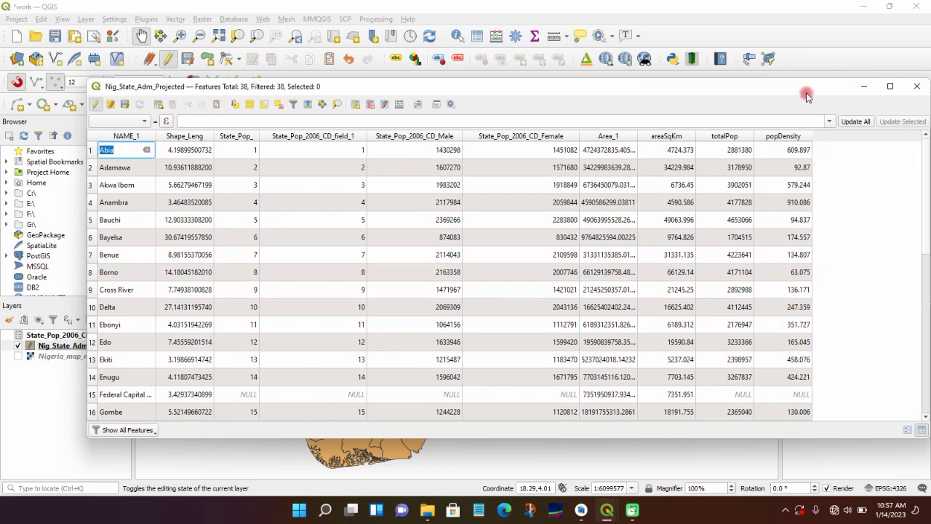
pyautogui.moveTo(807, 96); pyautogui.dragTo(750, 95)
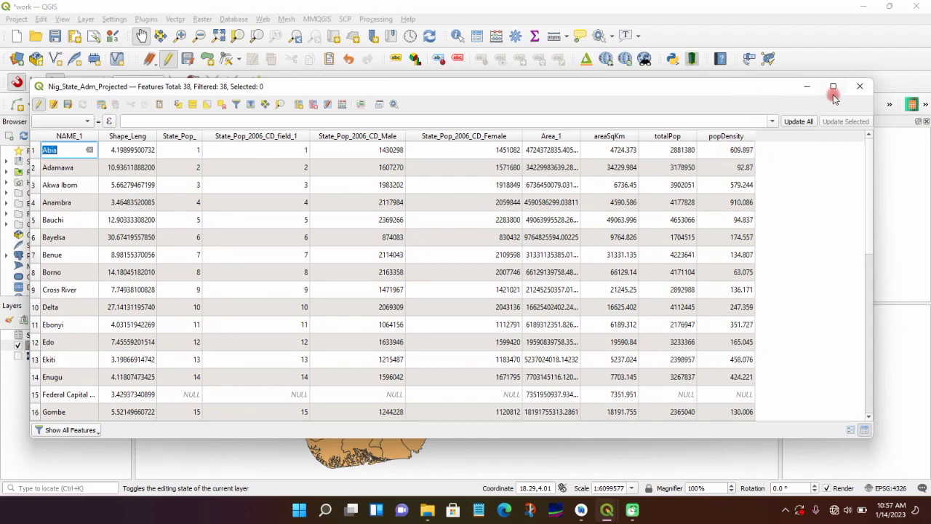
pyautogui.click(860, 86)
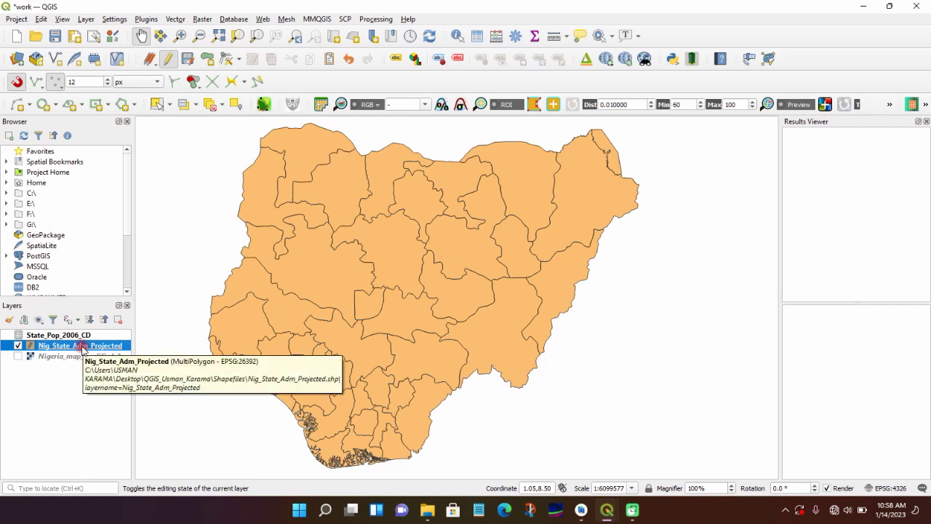
# Step: Change the Nig_State_Adm_Projected layer's symbology to Graduated, using popDensity as the value
pyautogui.rightClick(83, 349)
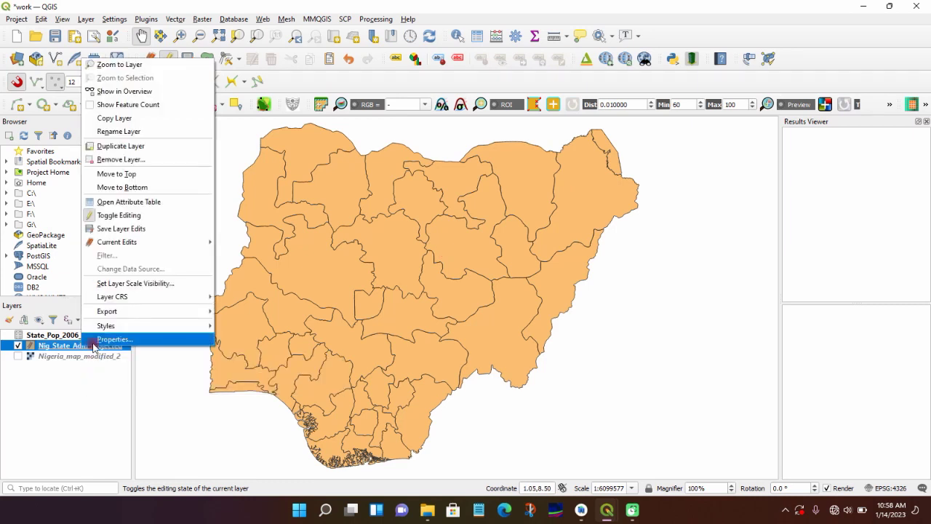
pyautogui.click(114, 339)
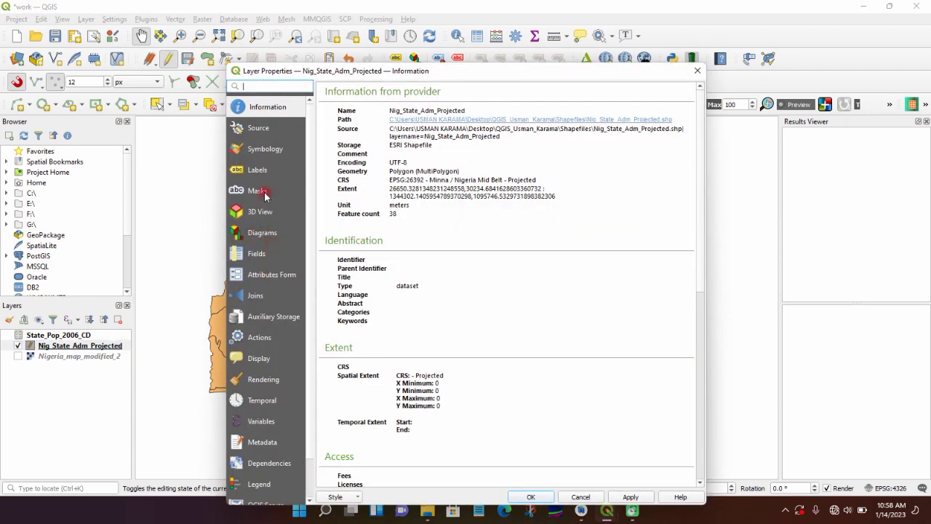
pyautogui.click(263, 149)
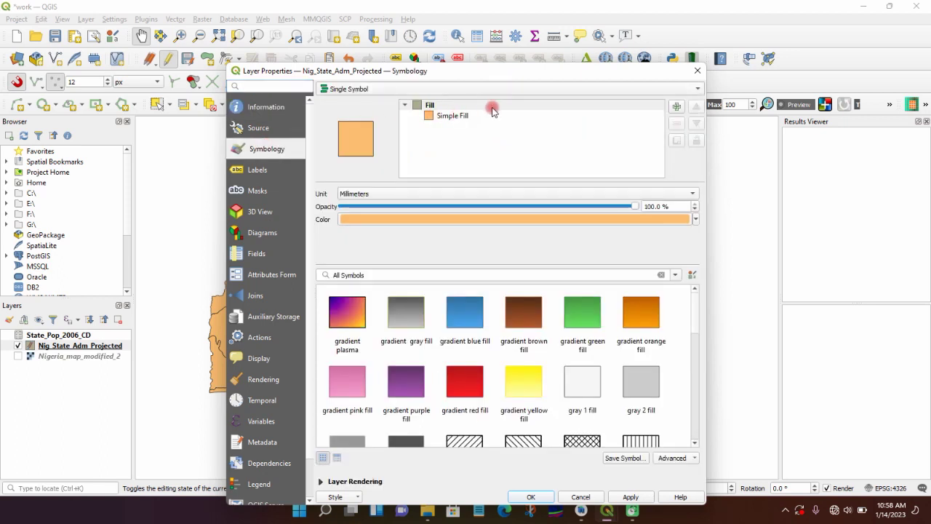
pyautogui.click(507, 89)
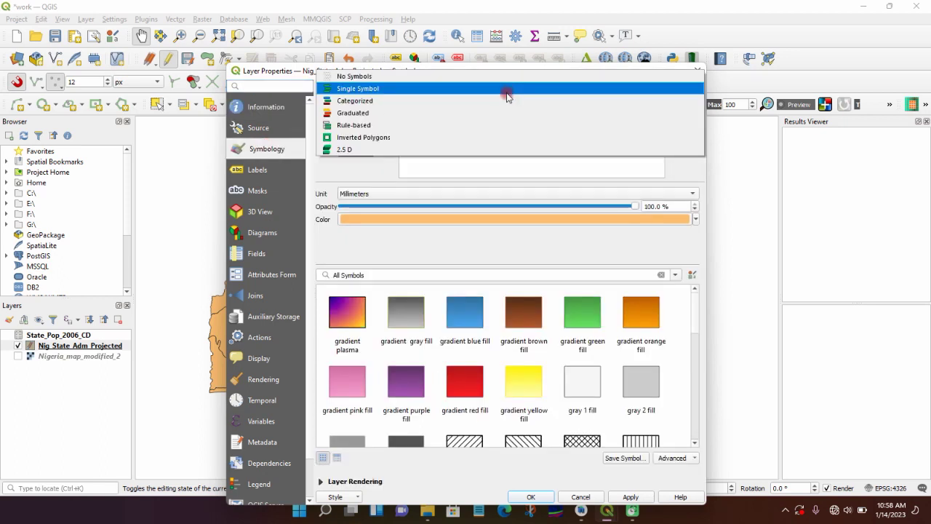
pyautogui.click(505, 113)
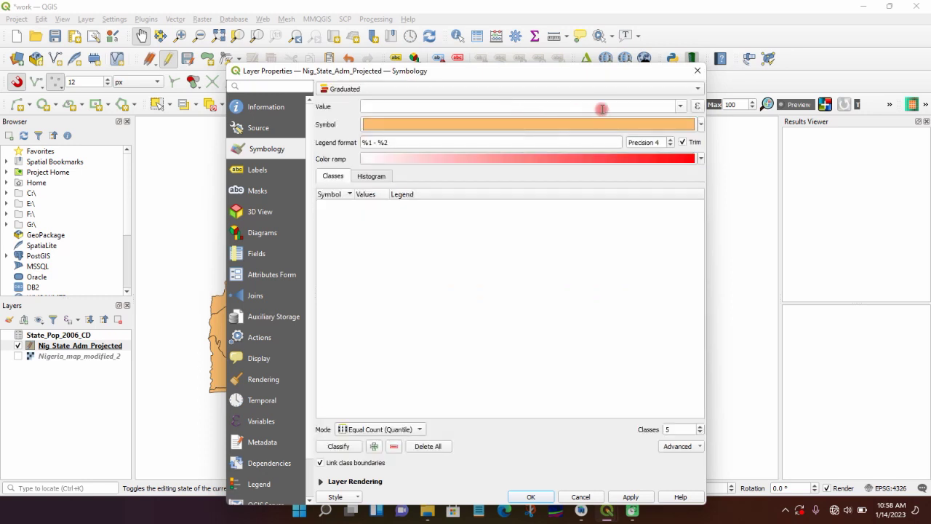
pyautogui.click(678, 106)
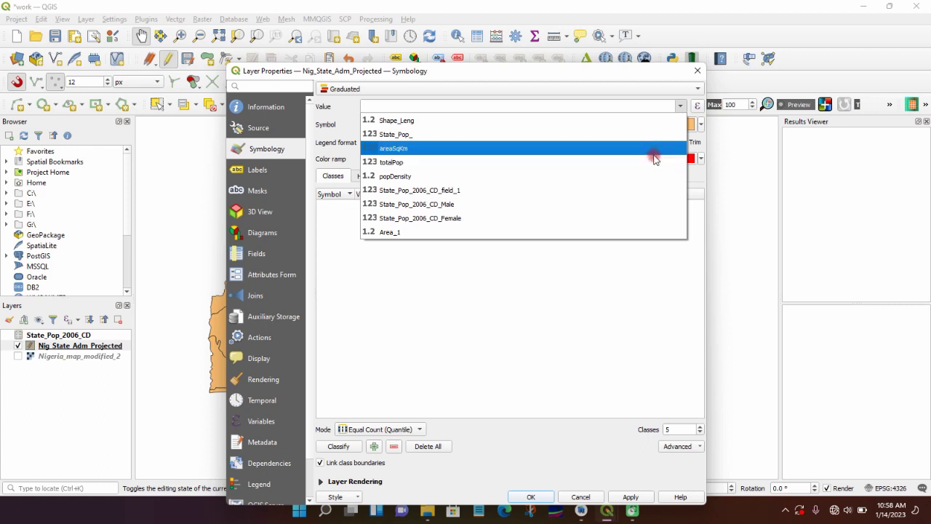
pyautogui.click(650, 178)
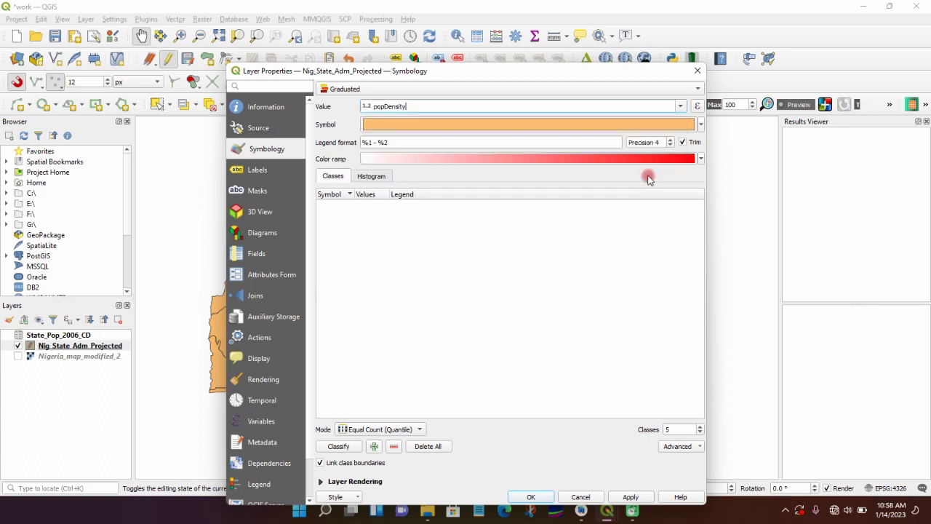
# Step: Set the graduated symbology's color ramp to Spectral and its classification mode to Equal Count (Quantile)
pyautogui.click(699, 161)
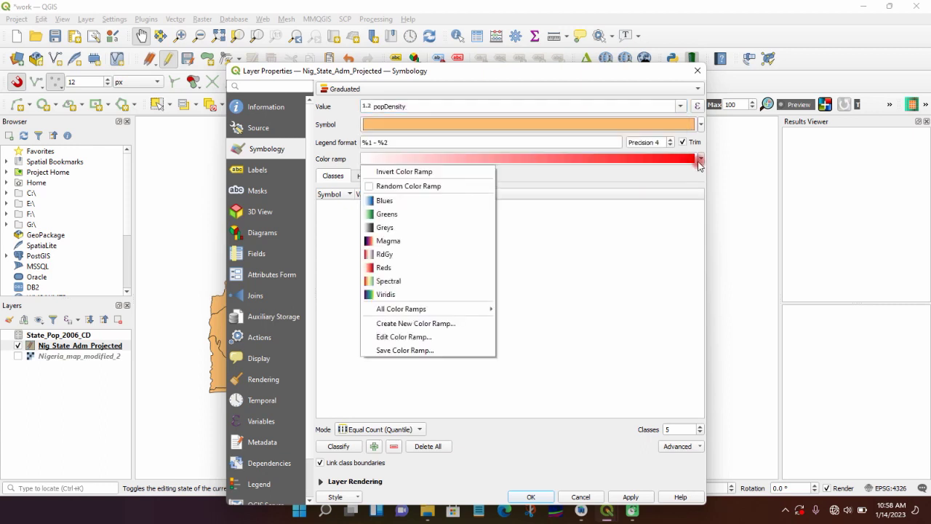
pyautogui.click(436, 257)
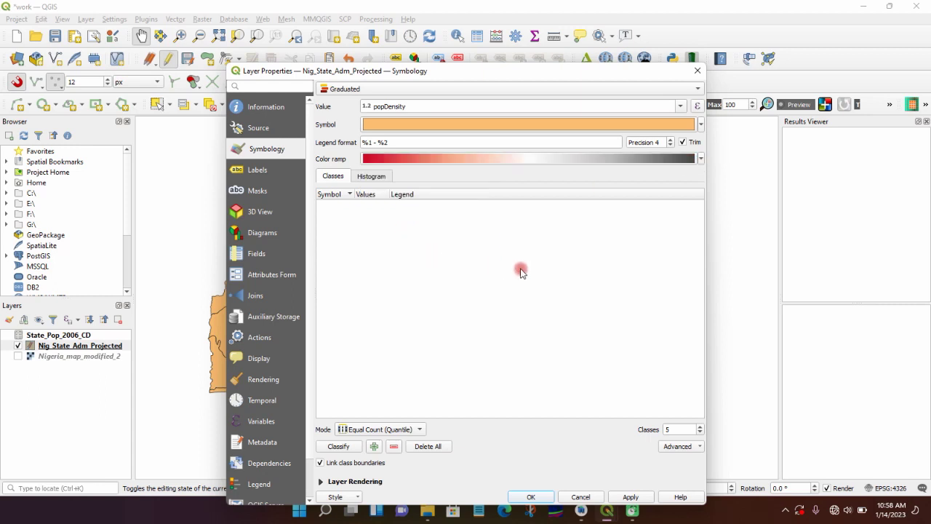
pyautogui.click(701, 160)
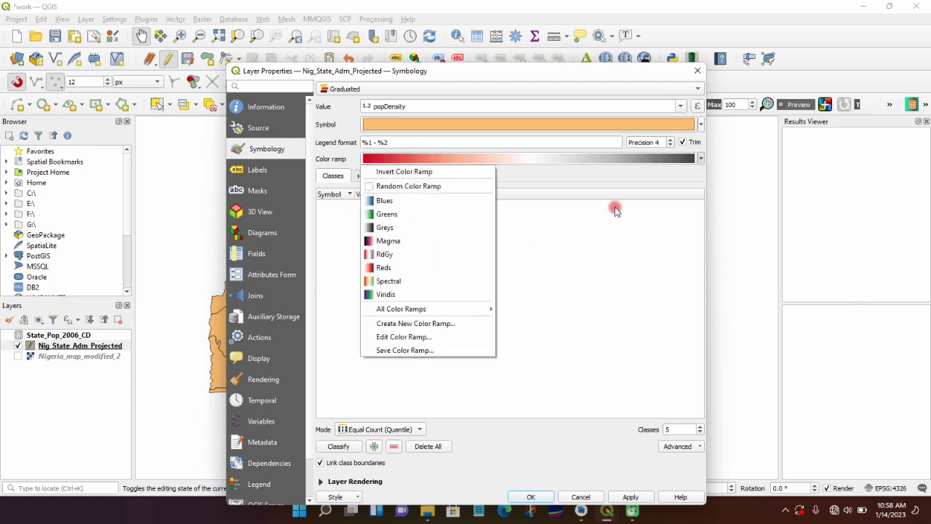
pyautogui.click(450, 284)
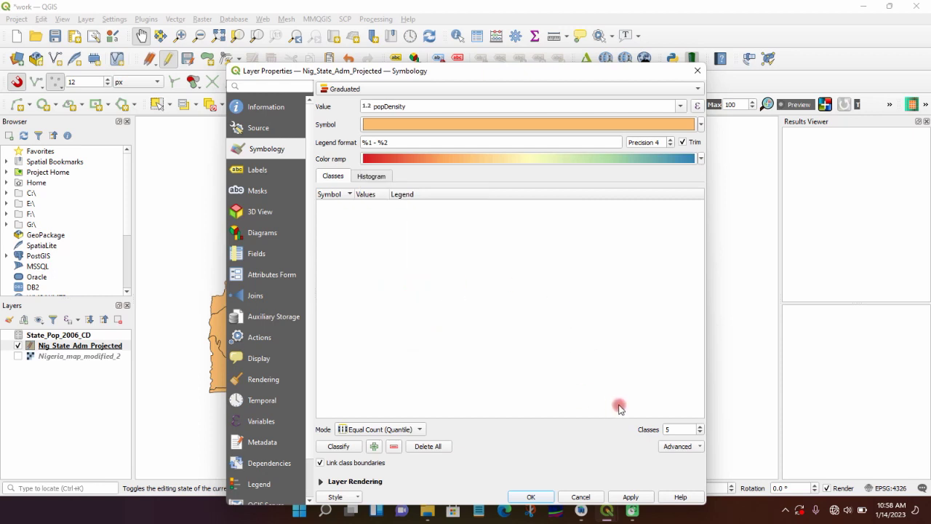
pyautogui.click(419, 431)
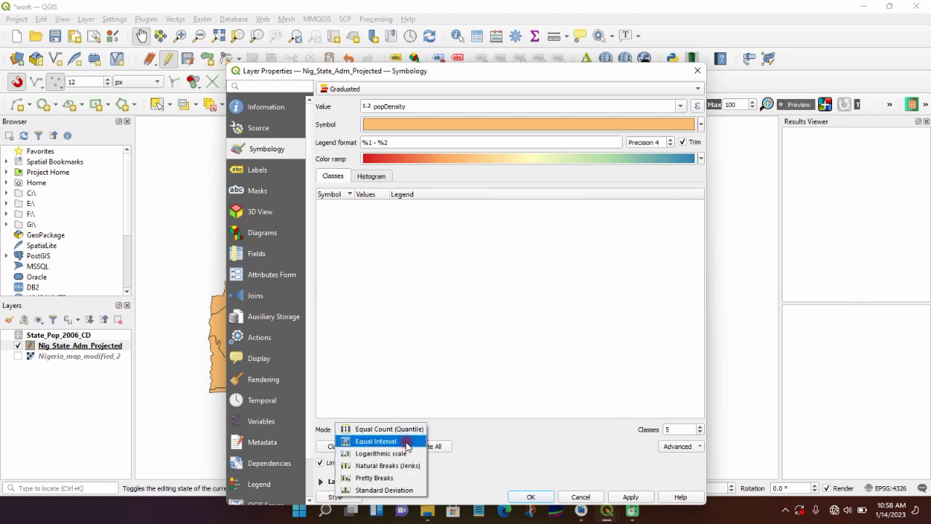
pyautogui.click(407, 429)
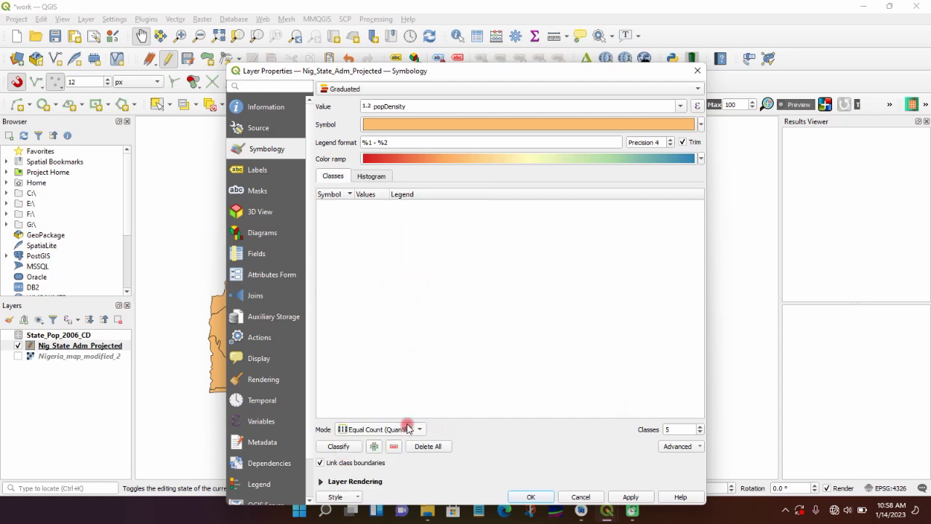
# Step: Try the Equal Interval classification mode on the popDensity symbology and apply it to the map
pyautogui.click(418, 430)
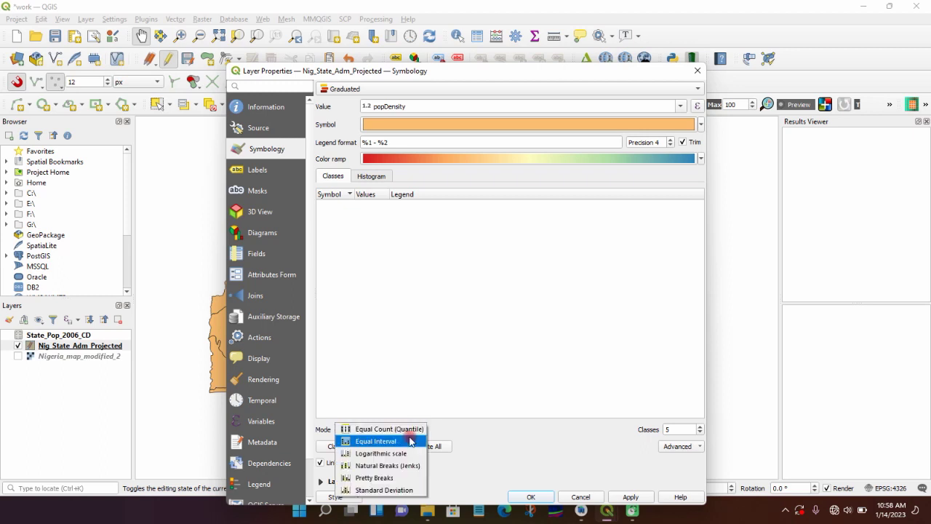
pyautogui.click(415, 441)
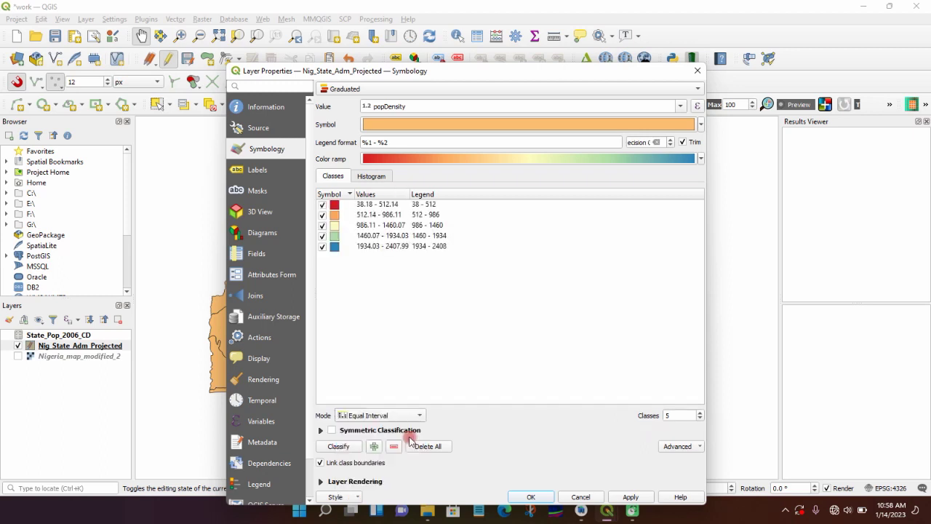
pyautogui.click(630, 497)
pyautogui.moveTo(524, 76); pyautogui.dragTo(542, 31)
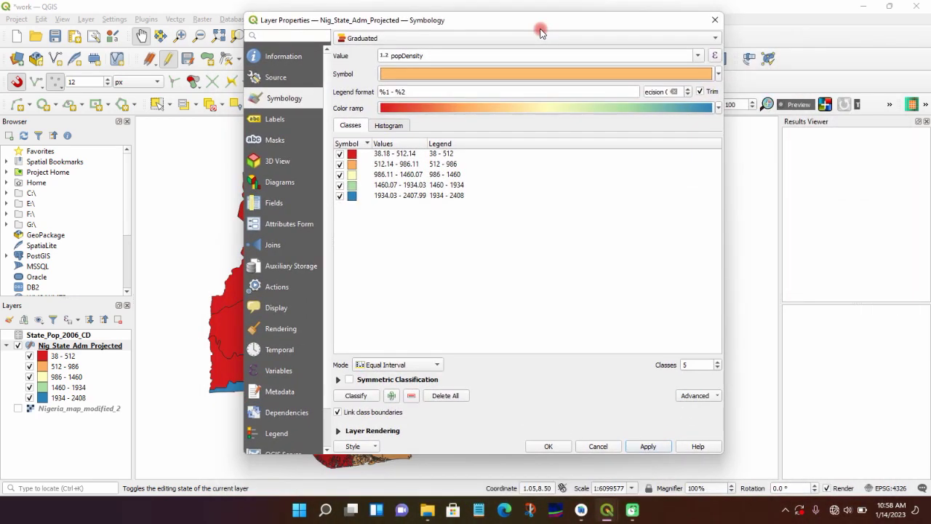
# Step: Classify popDensity by Equal Count (Quantile) with five classes, apply it and close the layer properties
pyautogui.click(438, 365)
pyautogui.click(428, 352)
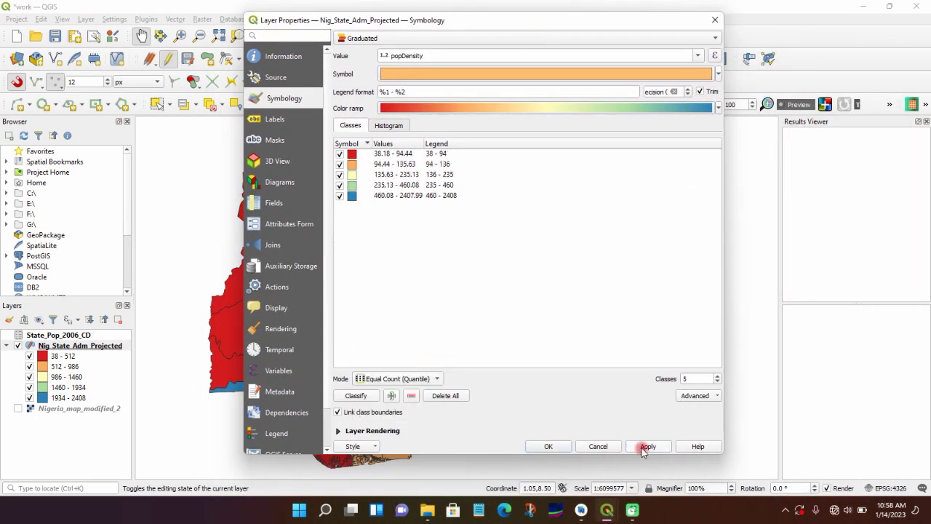
pyautogui.click(648, 446)
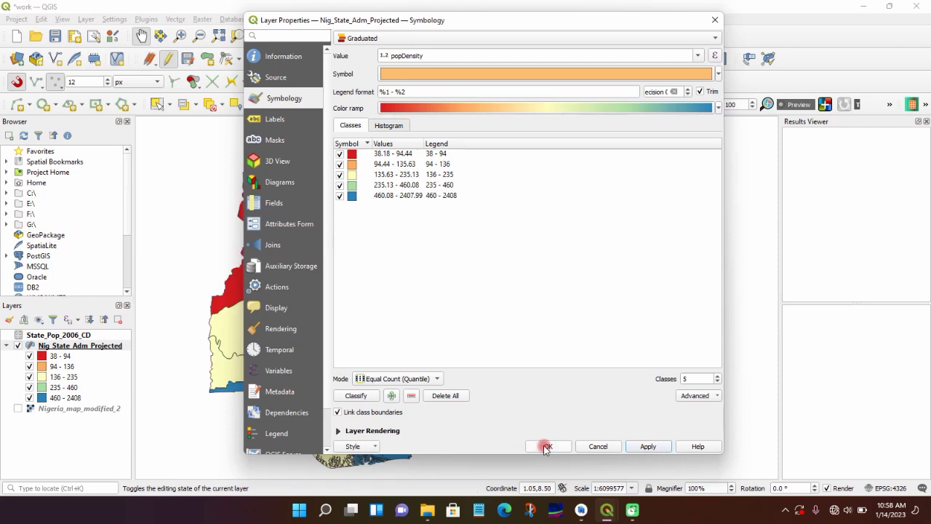
pyautogui.click(547, 445)
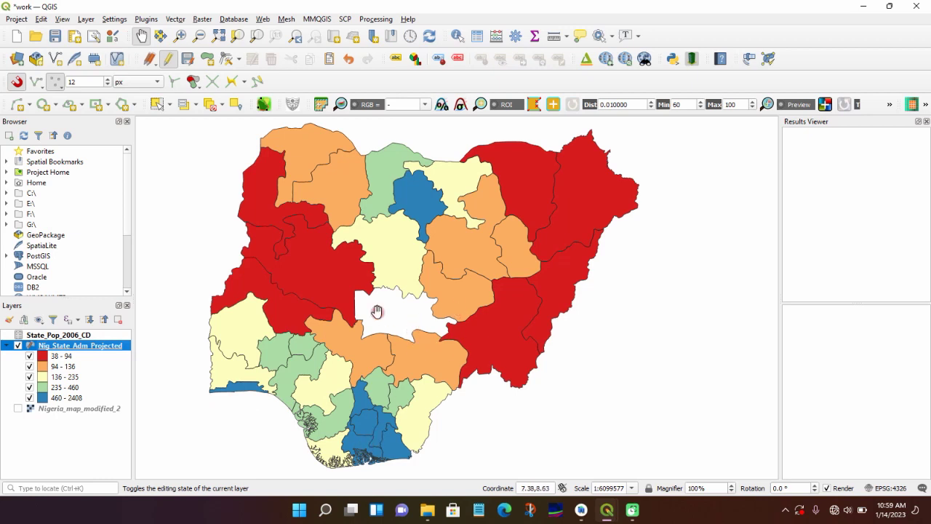
# Step: Label the states of the Nig_State_Adm_Projected layer with Single Labels, using NAME_1 as the value
pyautogui.rightClick(93, 349)
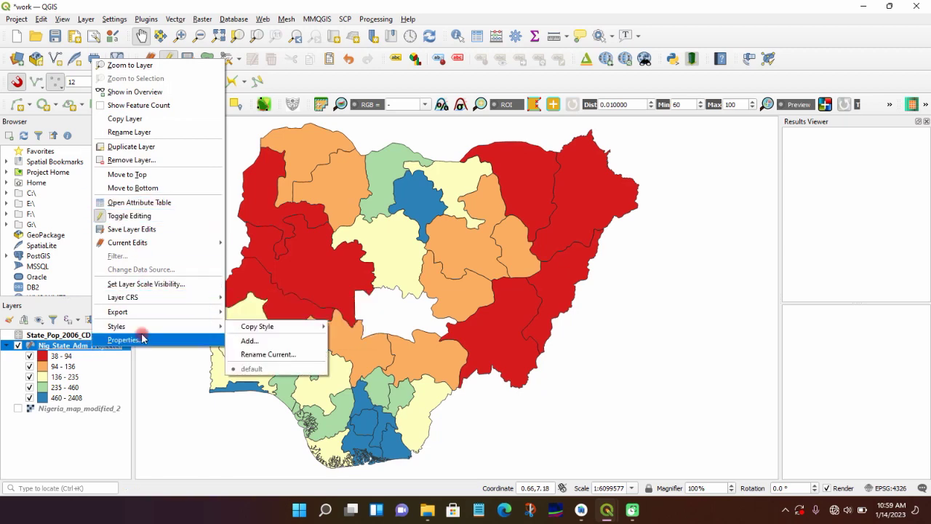
pyautogui.click(142, 339)
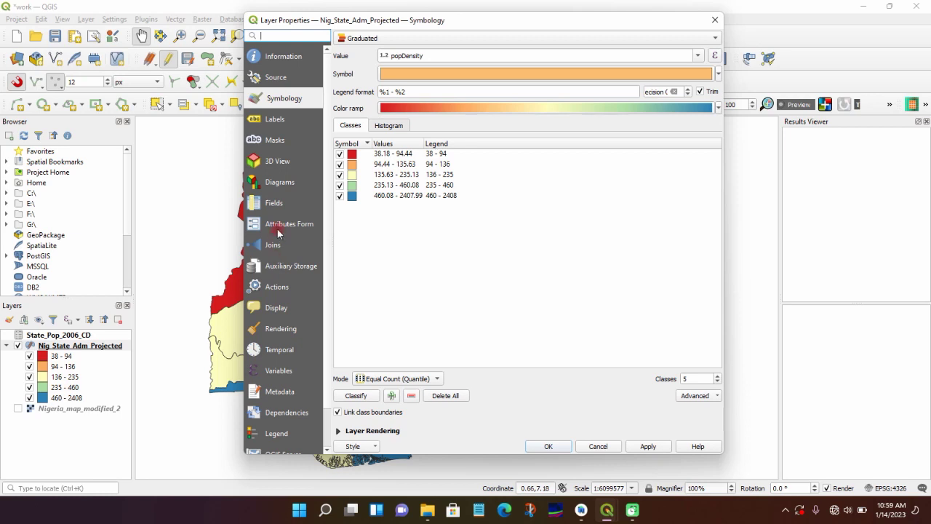
pyautogui.click(280, 203)
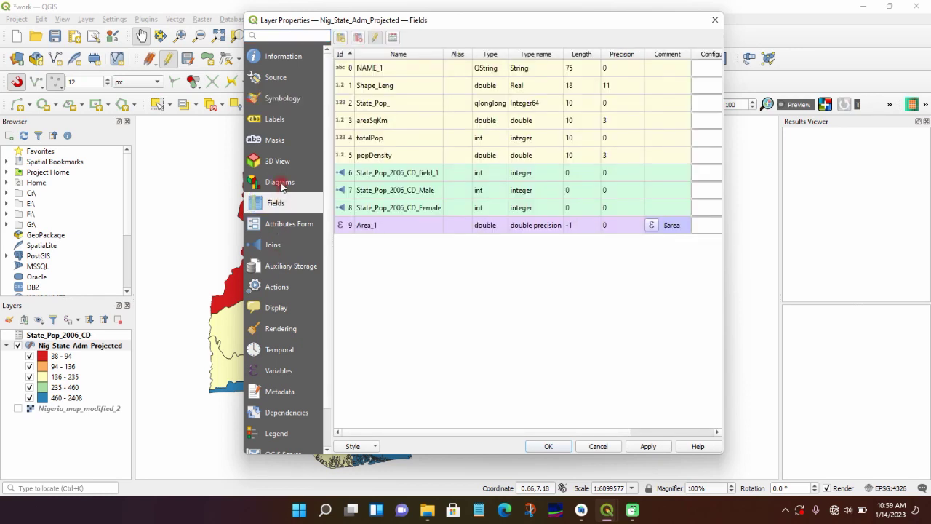
pyautogui.click(286, 120)
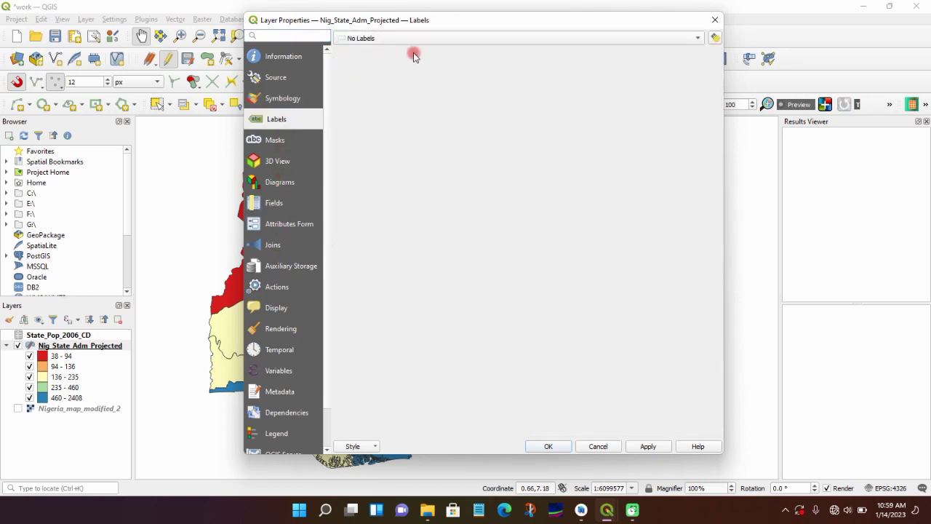
pyautogui.click(468, 37)
pyautogui.click(468, 50)
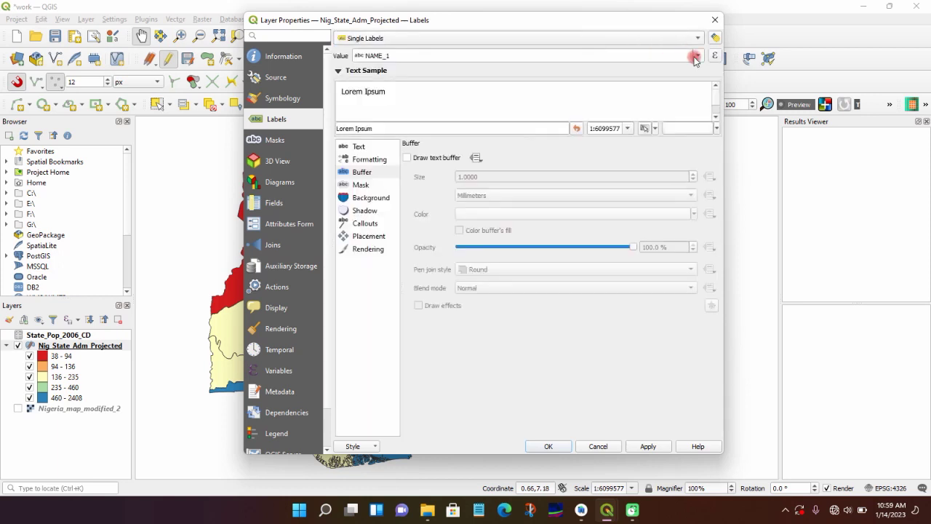
pyautogui.click(697, 56)
pyautogui.click(697, 57)
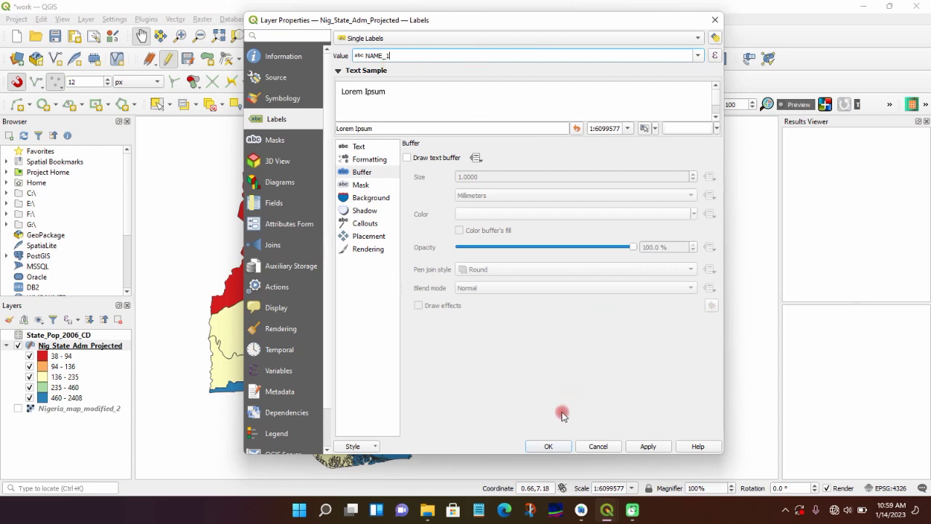
pyautogui.click(549, 446)
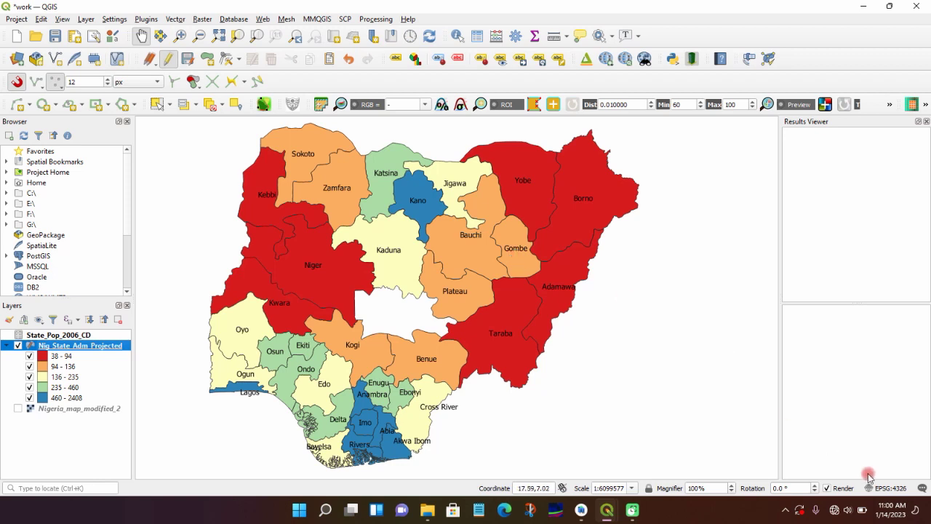
pyautogui.click(891, 488)
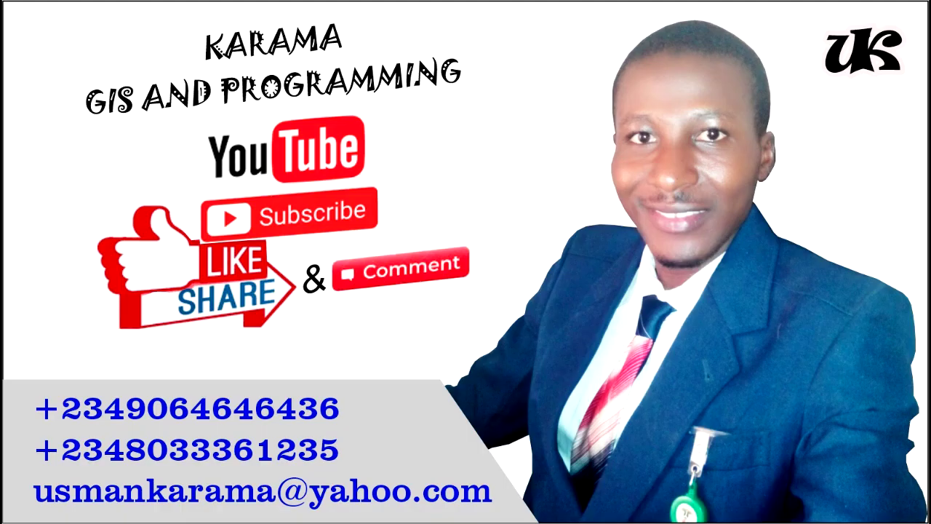